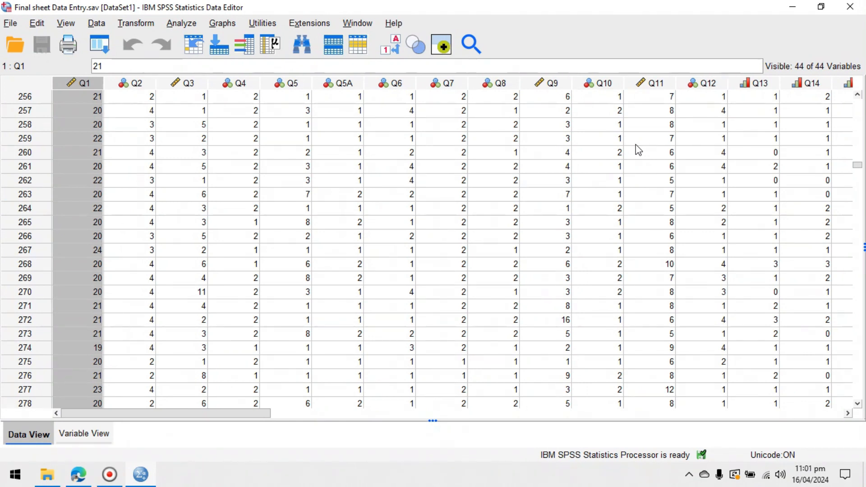
# Examine the Q1 variable's definition and look through its recorded values down to the last cases.
pyautogui.click(181, 140)
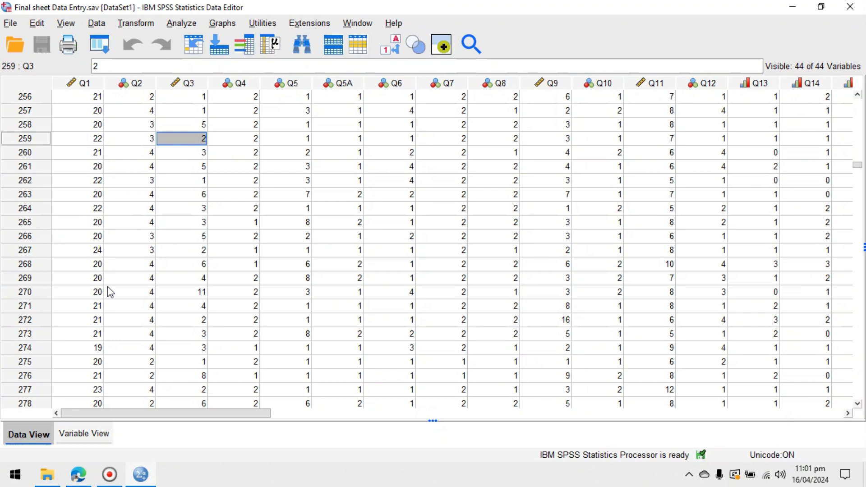
pyautogui.click(84, 435)
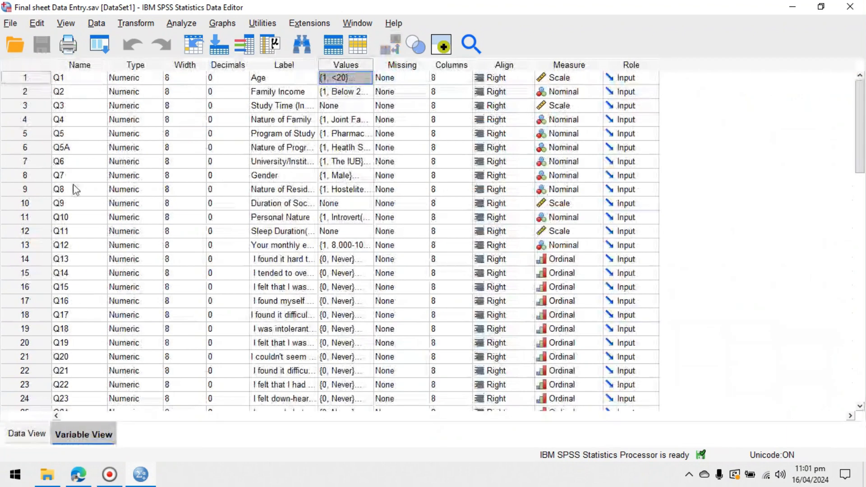
pyautogui.click(20, 80)
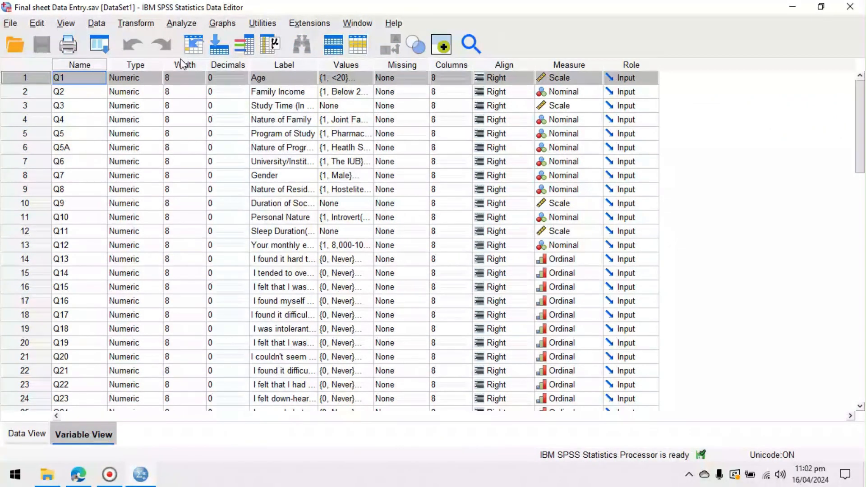
pyautogui.click(40, 424)
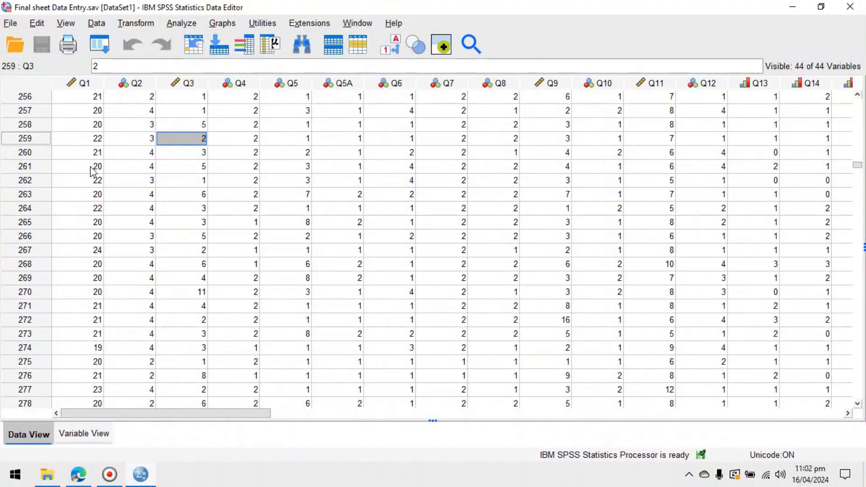
pyautogui.scroll(-11, 88, 253)
pyautogui.scroll(-6, 86, 253)
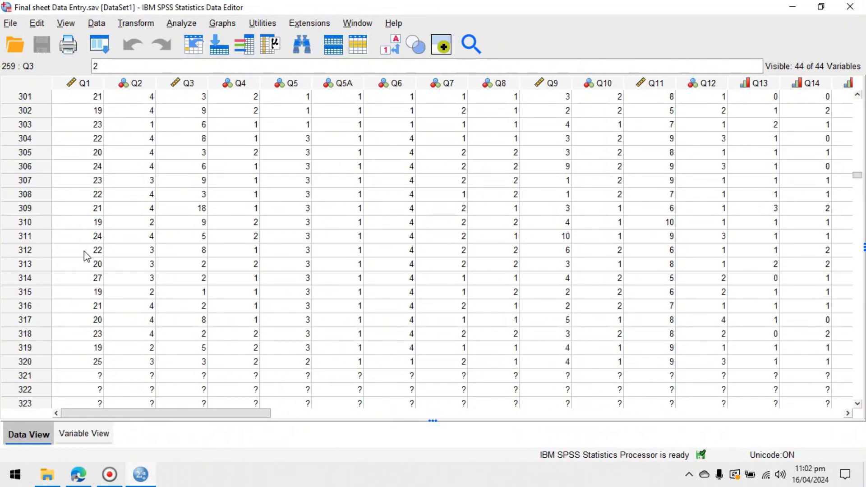
pyautogui.scroll(2, 81, 242)
pyautogui.scroll(16, 81, 241)
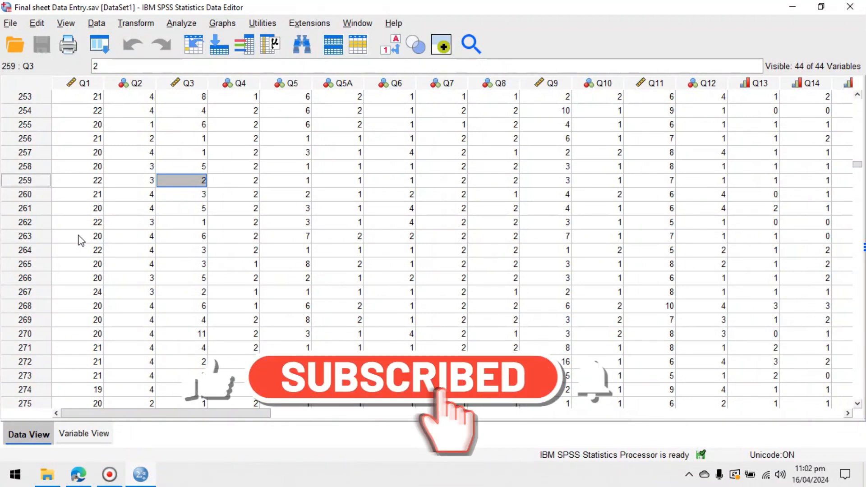
# Review the value labels defined for the Age variable Q1 and close them.
pyautogui.click(82, 435)
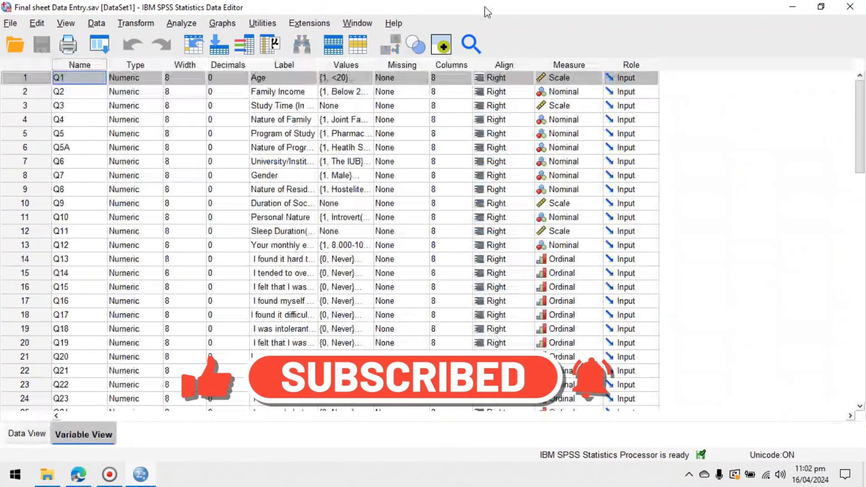
pyautogui.click(368, 79)
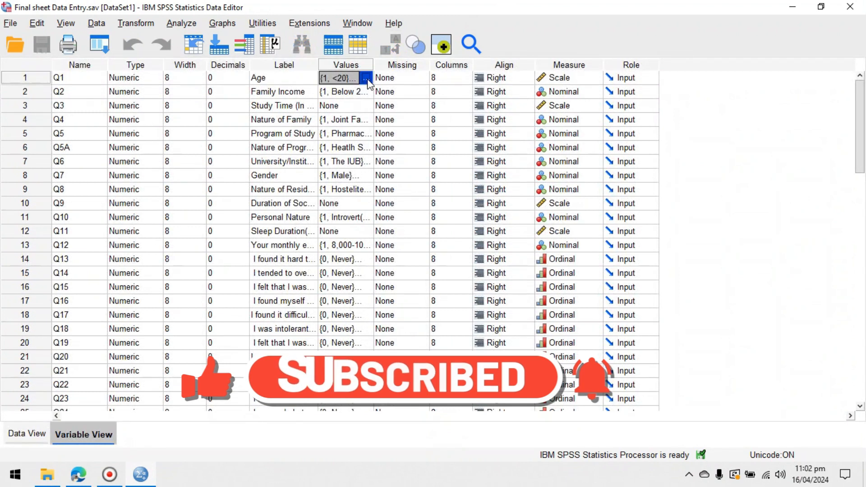
pyautogui.click(367, 79)
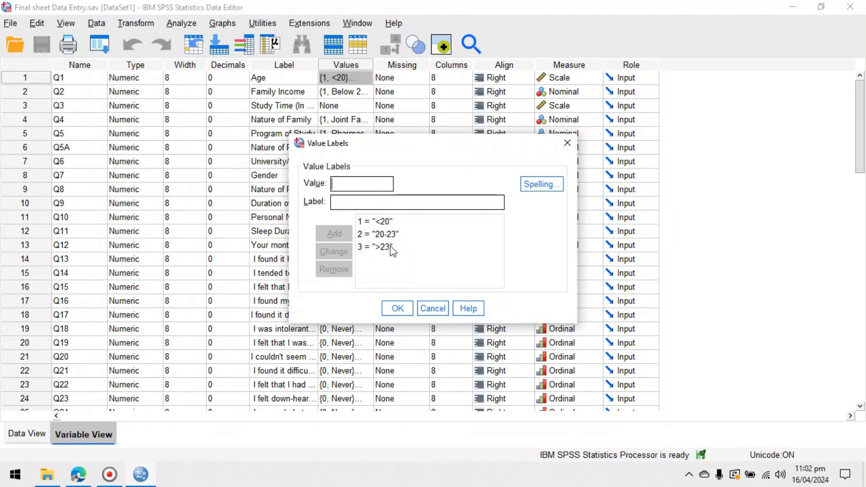
pyautogui.click(398, 308)
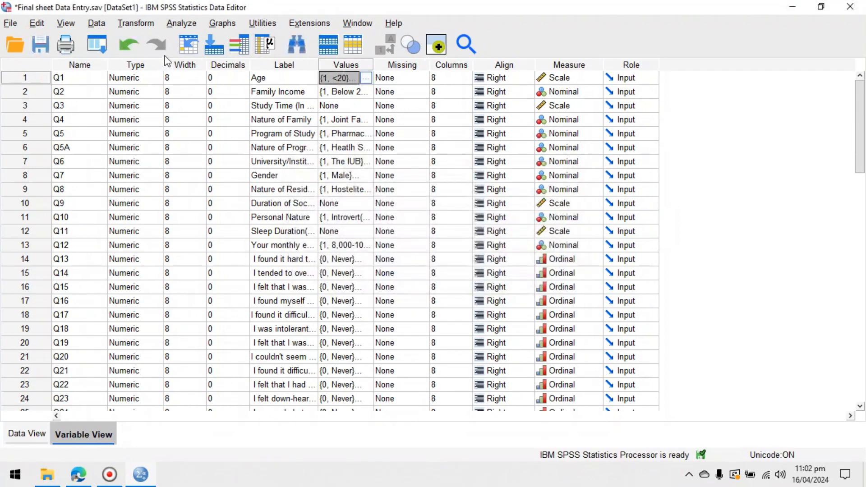
# Look through the individual ages recorded in the Q1 column of the data.
pyautogui.click(27, 434)
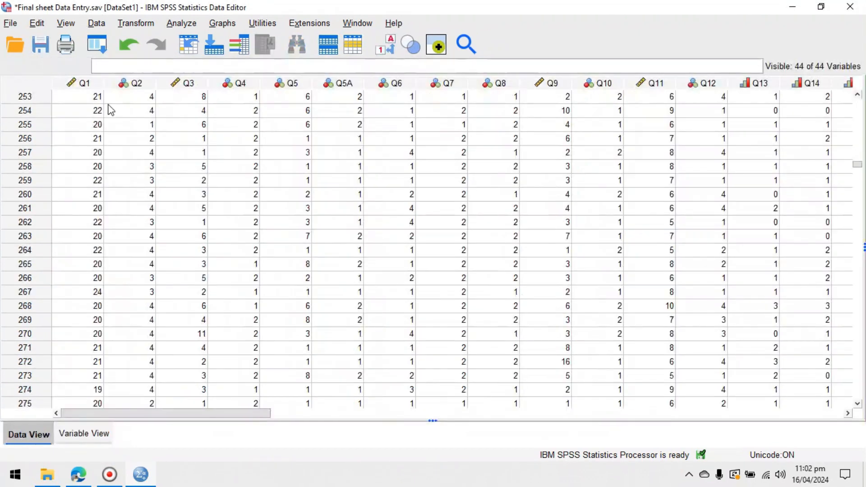
pyautogui.scroll(-5, 87, 111)
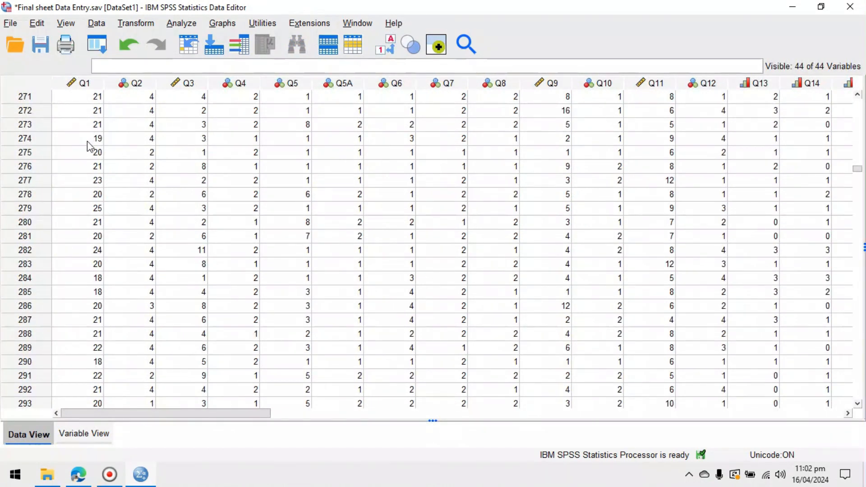
pyautogui.scroll(3, 92, 128)
pyautogui.scroll(2, 96, 108)
pyautogui.scroll(-12, 92, 127)
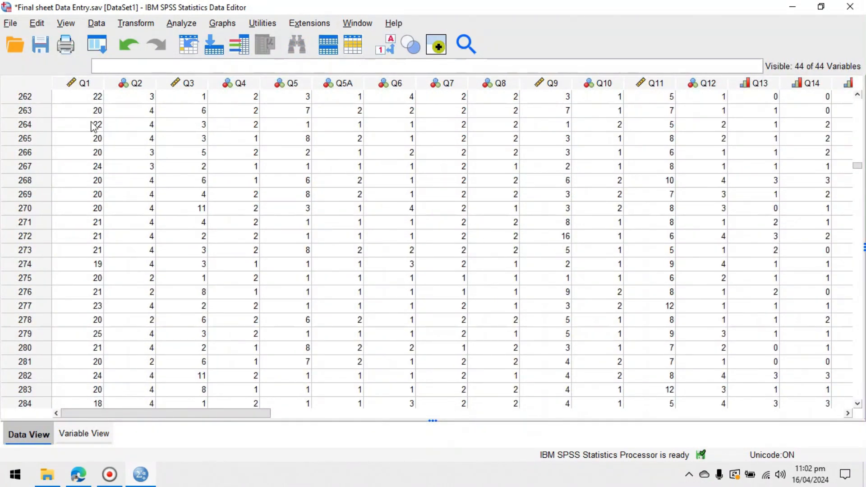
pyautogui.scroll(-6, 91, 129)
pyautogui.scroll(6, 94, 113)
pyautogui.scroll(6, 97, 107)
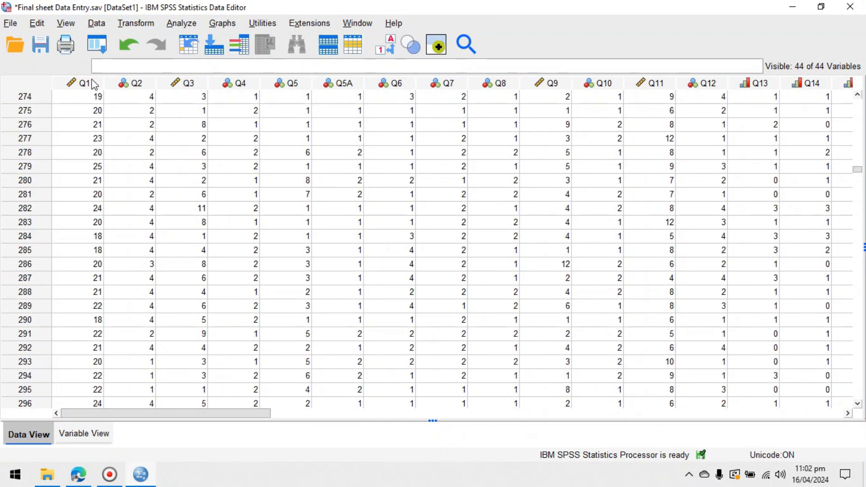
# Start Recode into Different Variables and add Age [Q1] as the input variable.
pyautogui.click(89, 82)
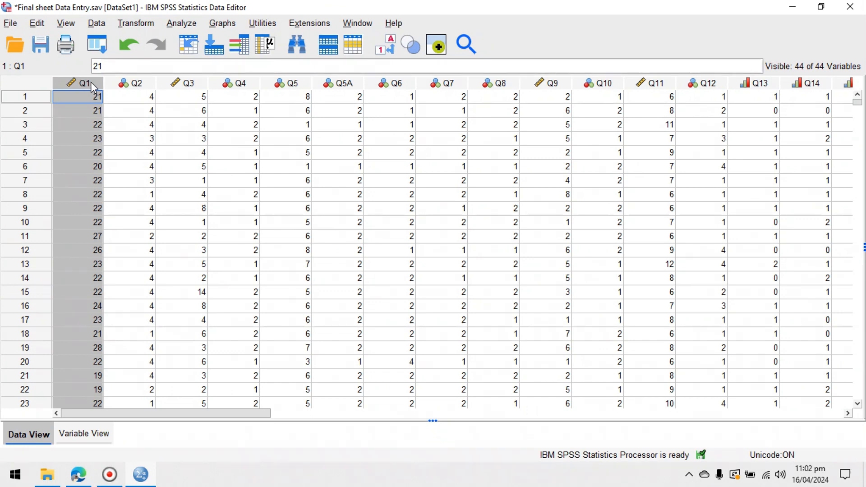
pyautogui.click(138, 24)
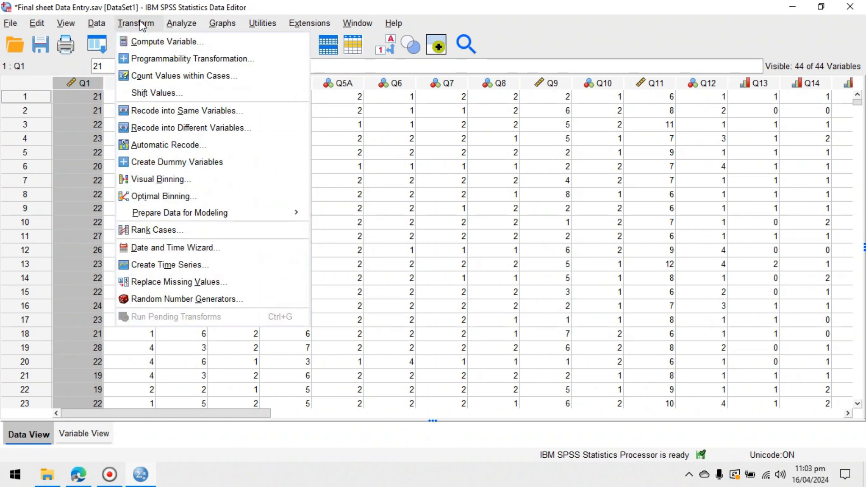
pyautogui.click(168, 129)
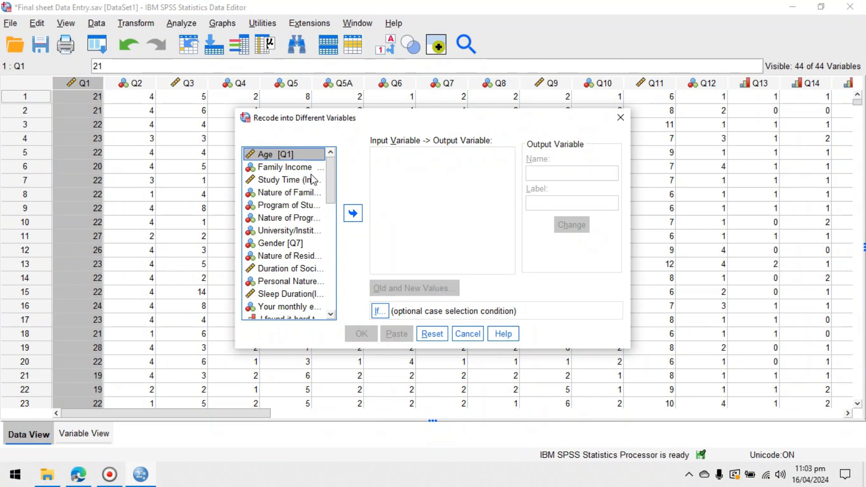
pyautogui.scroll(-8, 303, 190)
pyautogui.scroll(-2, 306, 217)
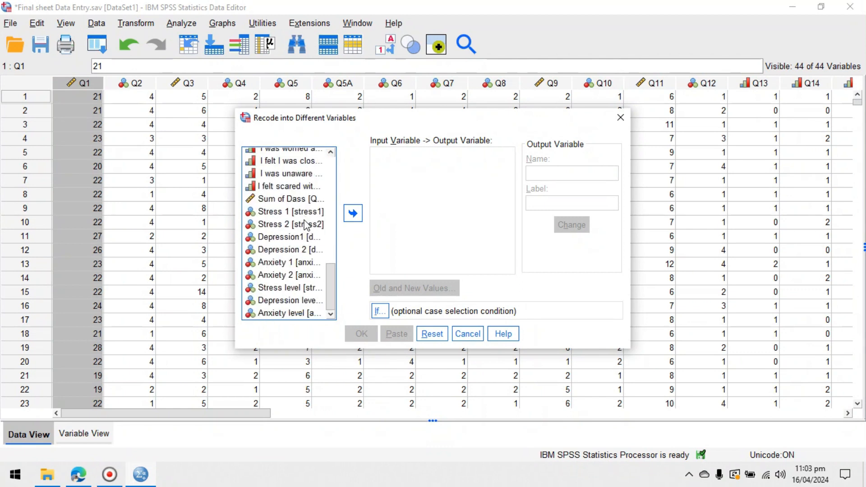
pyautogui.moveTo(331, 288); pyautogui.dragTo(329, 180)
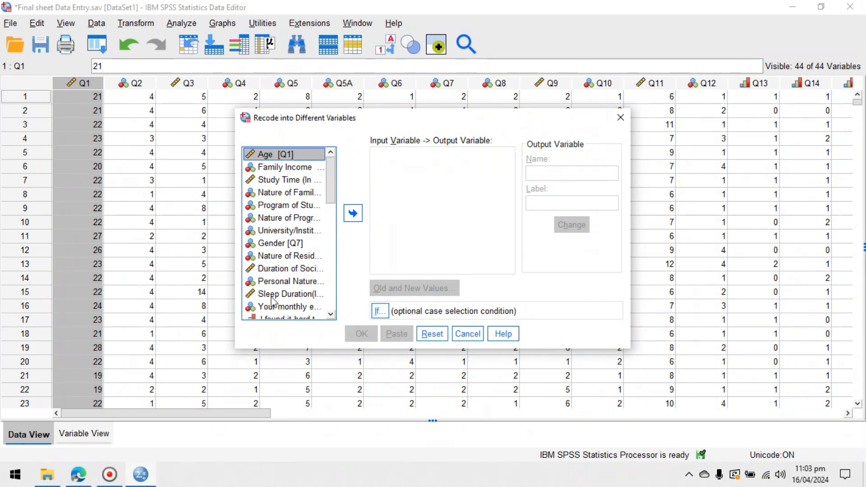
pyautogui.scroll(-6, 253, 267)
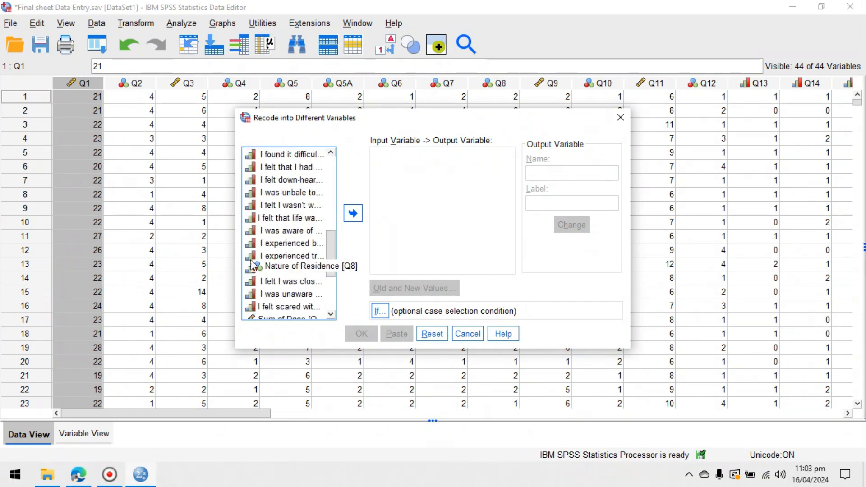
pyautogui.scroll(5, 267, 253)
pyautogui.scroll(2, 267, 253)
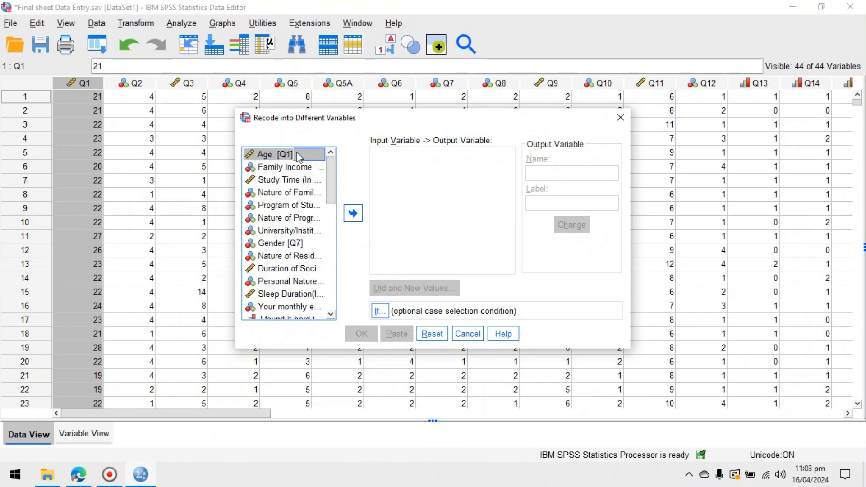
pyautogui.click(356, 214)
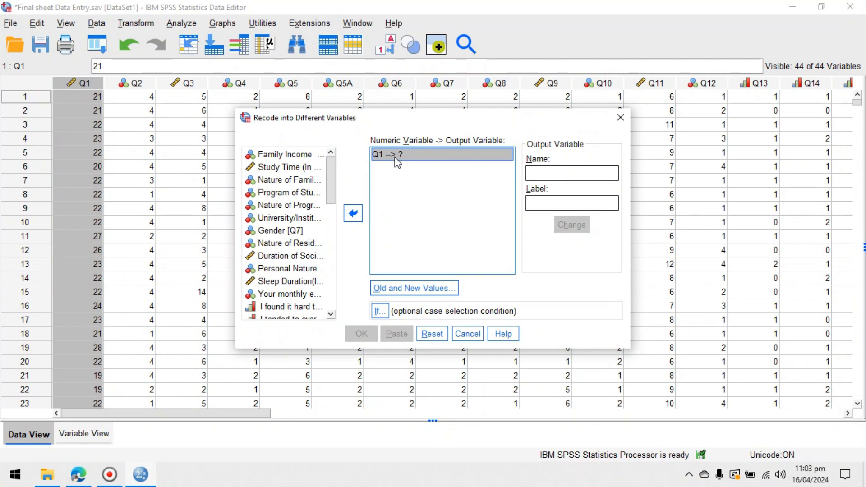
# Name the output variable agecategories and label it Age Categories.
pyautogui.click(546, 170)
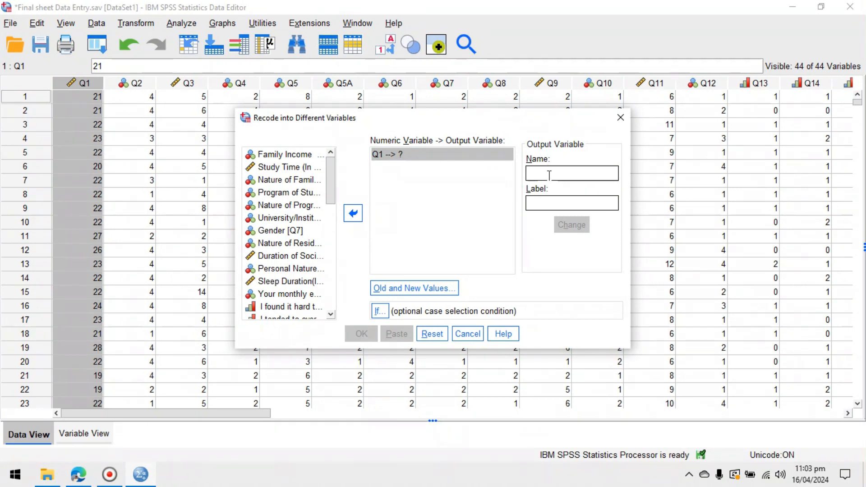
pyautogui.click(548, 203)
pyautogui.click(533, 174)
pyautogui.write('agecategories')
pyautogui.click(561, 201)
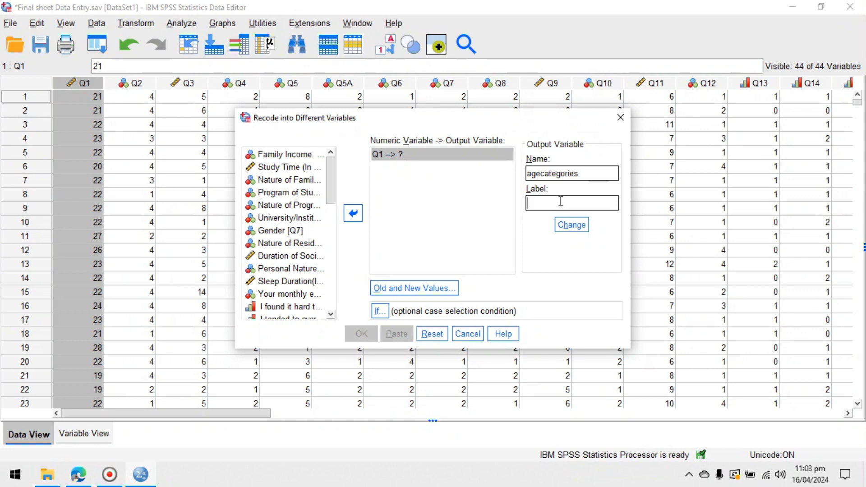
pyautogui.write('Age ')
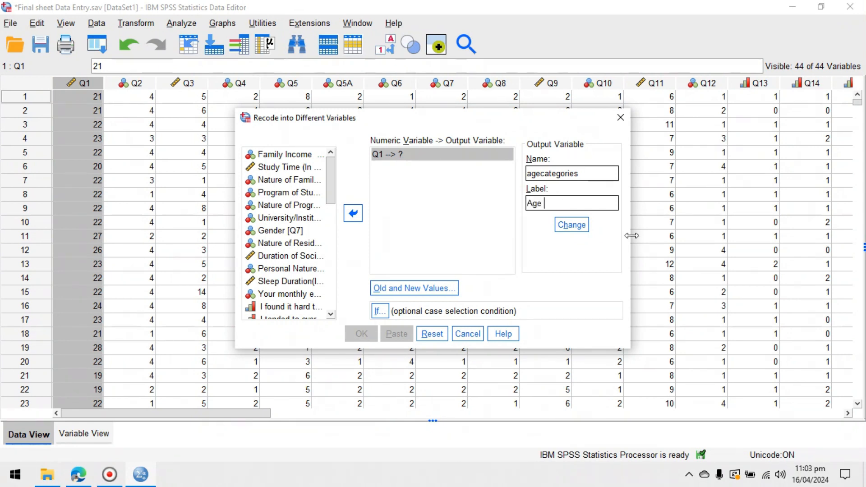
pyautogui.write('Categories')
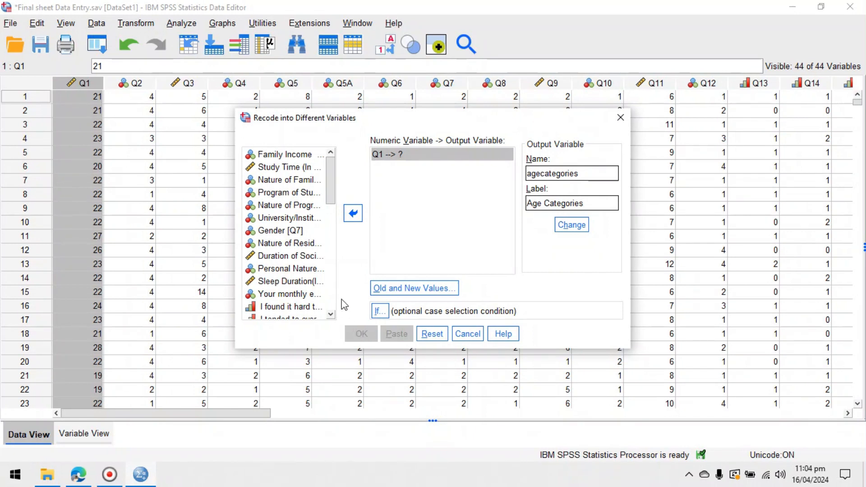
# Add a recode rule in the old and new values that maps the lowest value through 20 to 1.
pyautogui.click(387, 293)
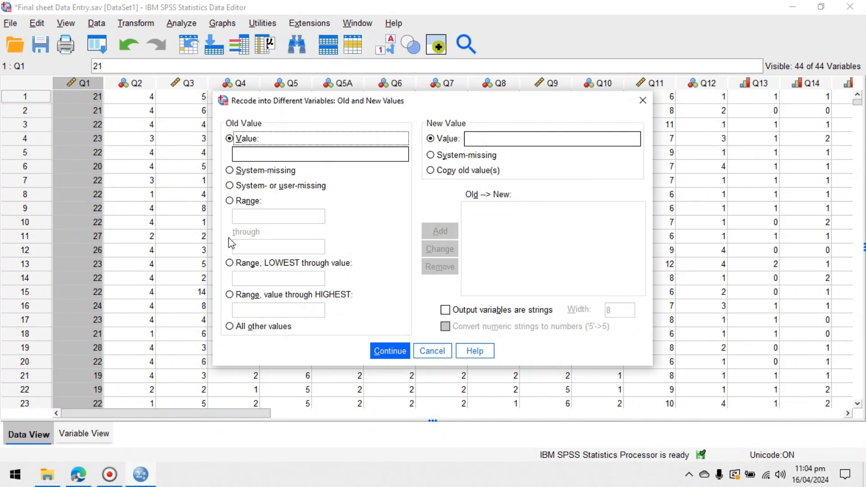
pyautogui.click(230, 264)
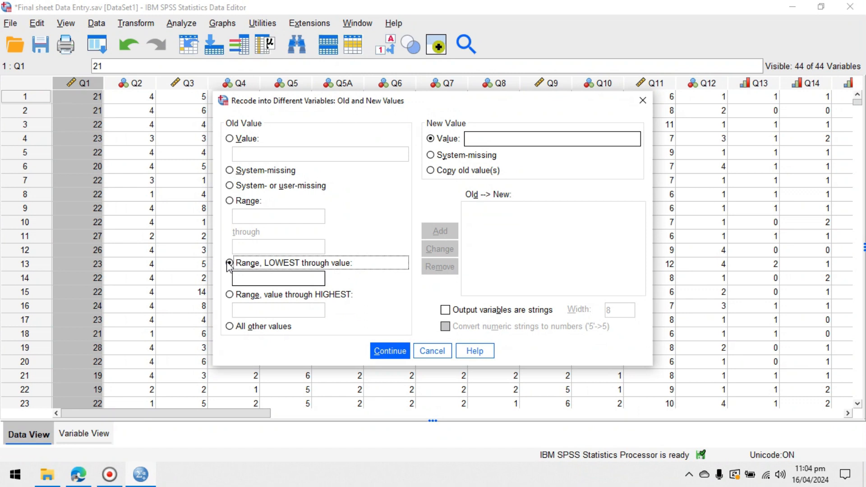
pyautogui.click(261, 279)
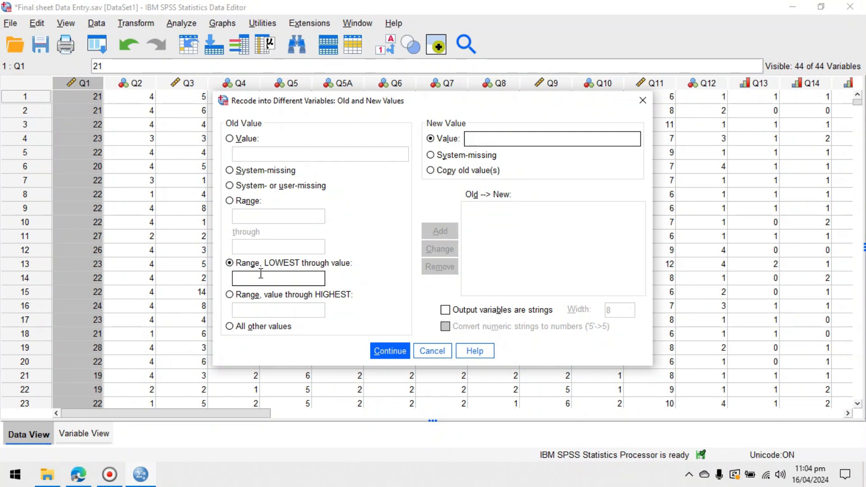
pyautogui.write('20')
pyautogui.click(491, 134)
pyautogui.write('1')
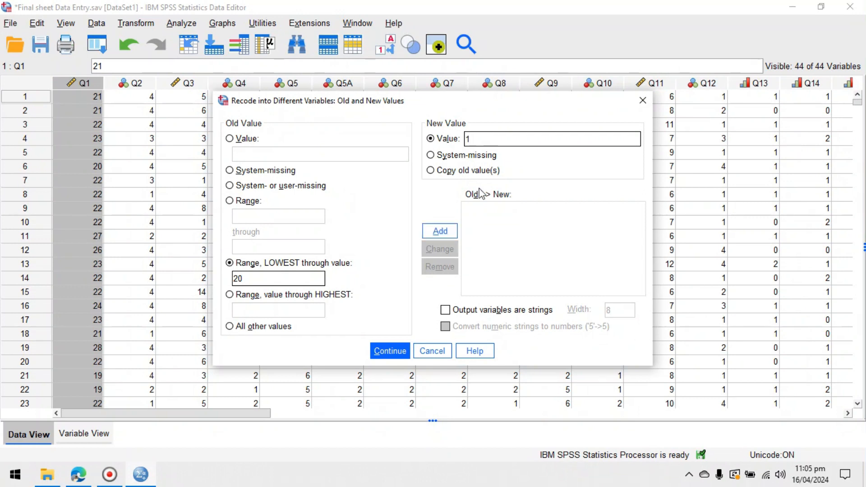
pyautogui.click(441, 231)
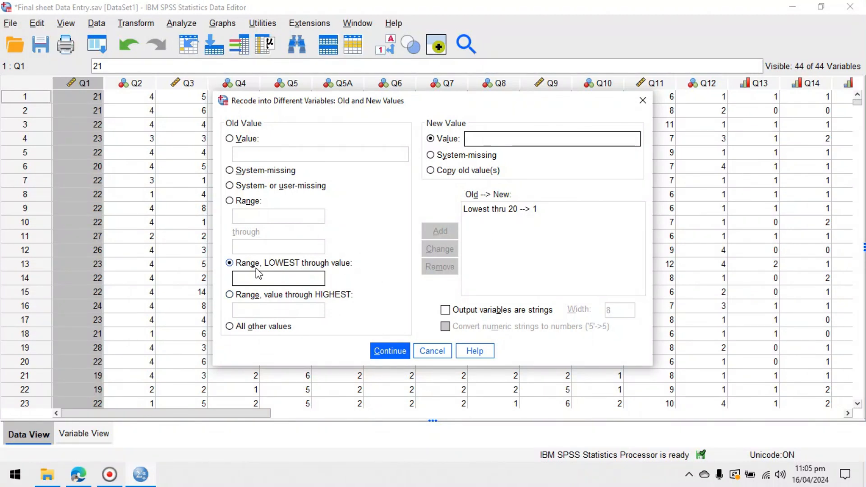
# Add a recode rule that maps the range 20 through 23 to the new value 2.
pyautogui.click(230, 200)
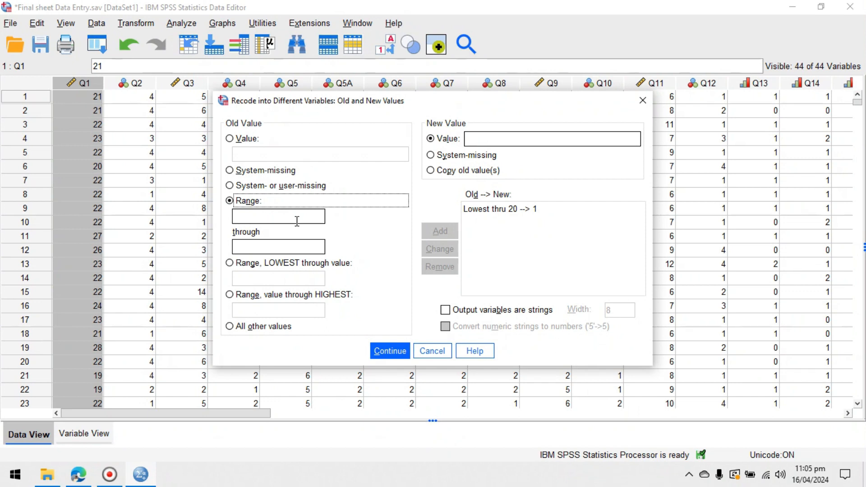
pyautogui.click(297, 219)
pyautogui.write('20')
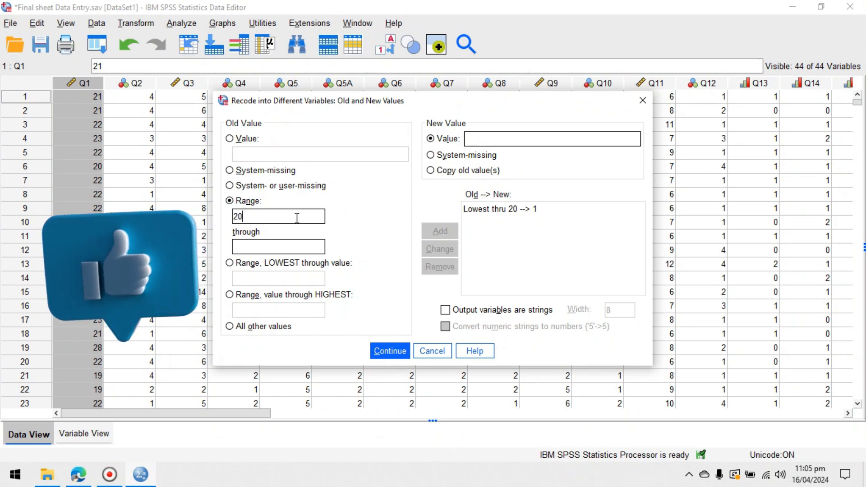
pyautogui.click(301, 242)
pyautogui.write('23')
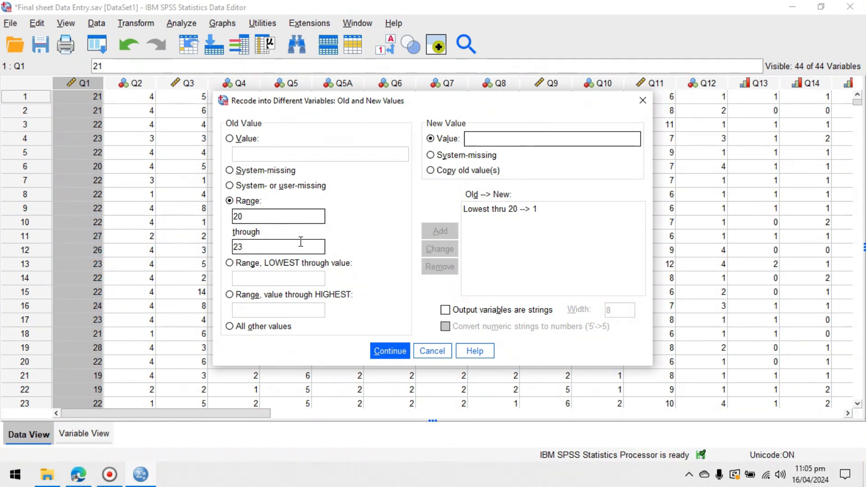
pyautogui.click(481, 143)
pyautogui.write('2')
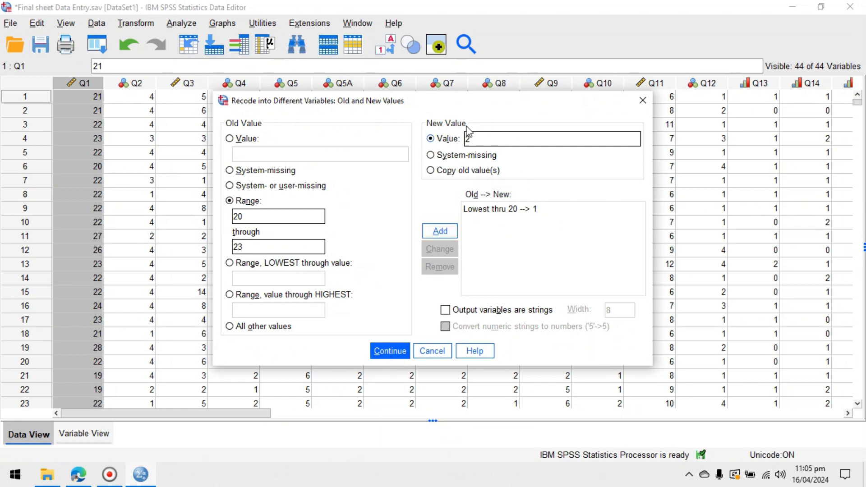
pyautogui.click(446, 232)
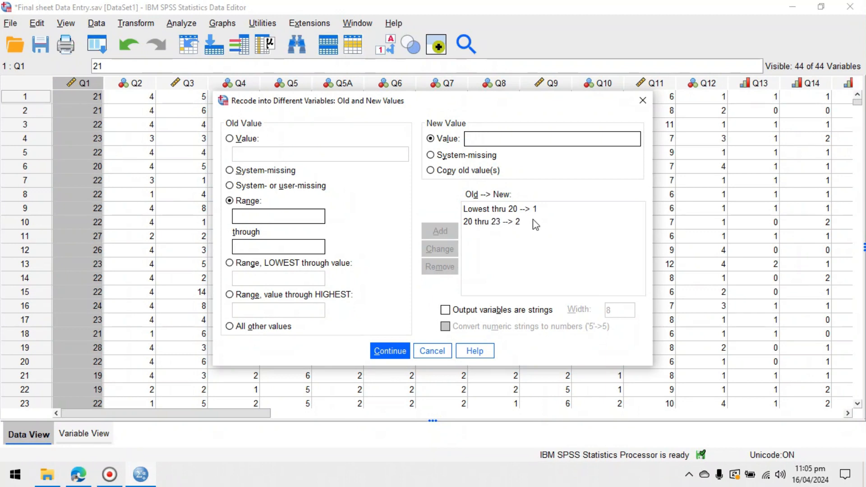
# Add a recode rule that maps 23 through the highest value to 3.
pyautogui.click(230, 296)
pyautogui.click(255, 312)
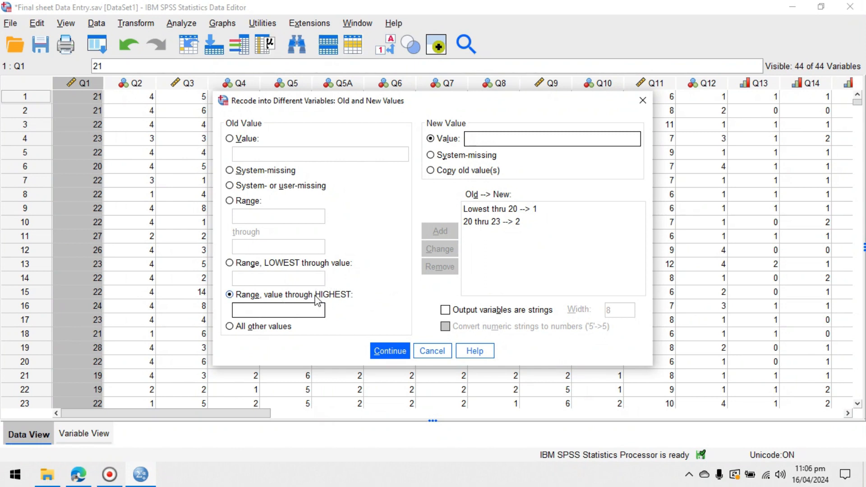
pyautogui.write('2')
pyautogui.click(541, 143)
pyautogui.write('3')
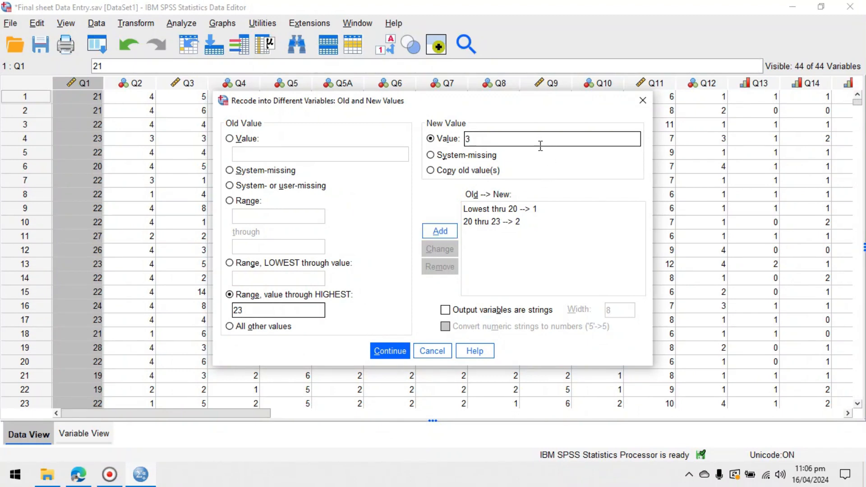
pyautogui.click(435, 241)
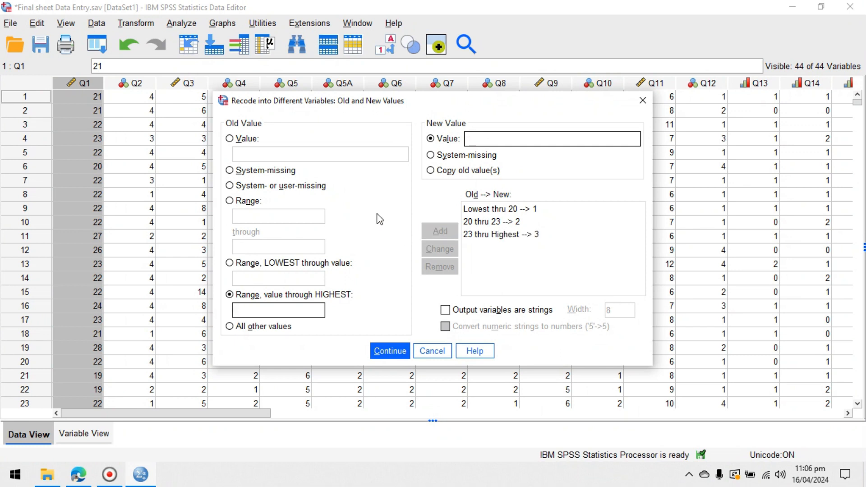
pyautogui.click(249, 203)
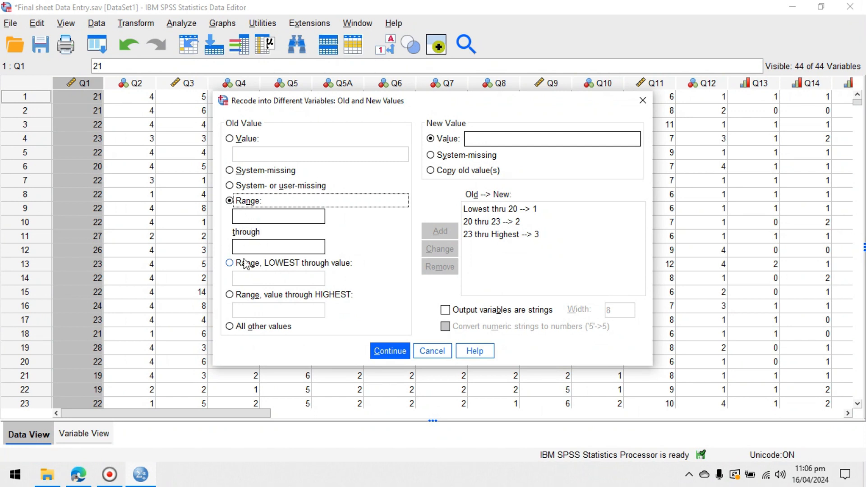
pyautogui.click(230, 263)
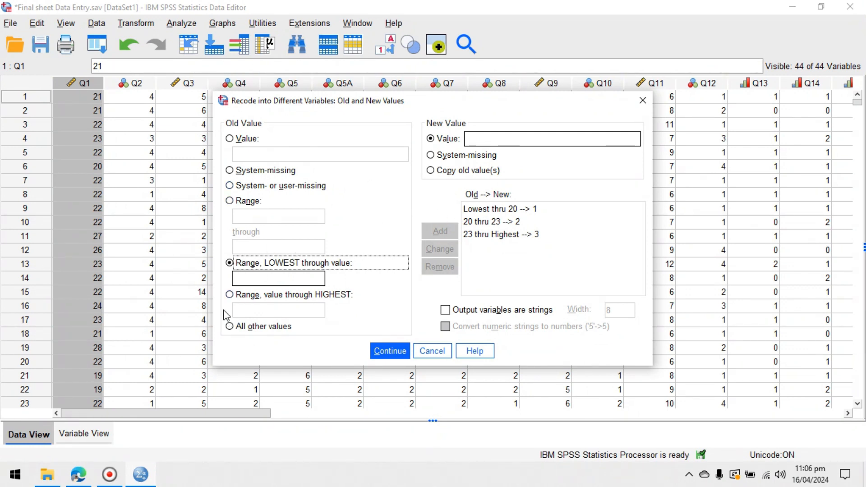
pyautogui.click(229, 296)
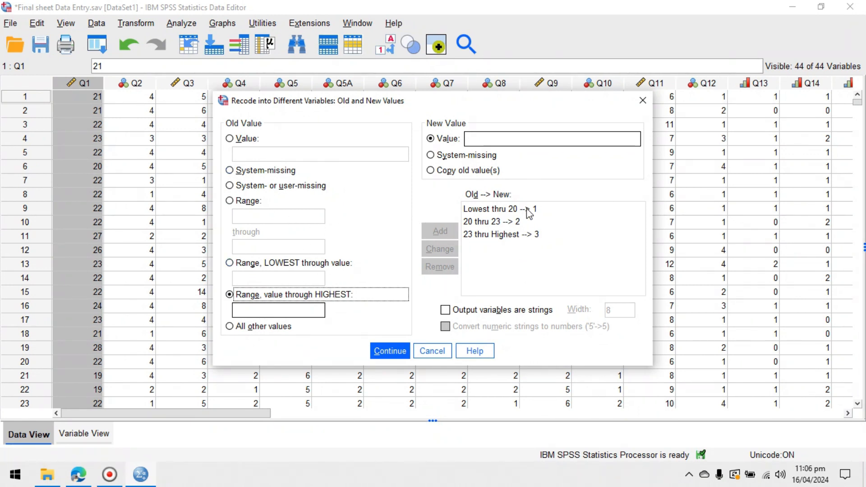
# Assign agecategories as the output variable for Q1, run the recode, and close the output viewer without saving it.
pyautogui.click(391, 353)
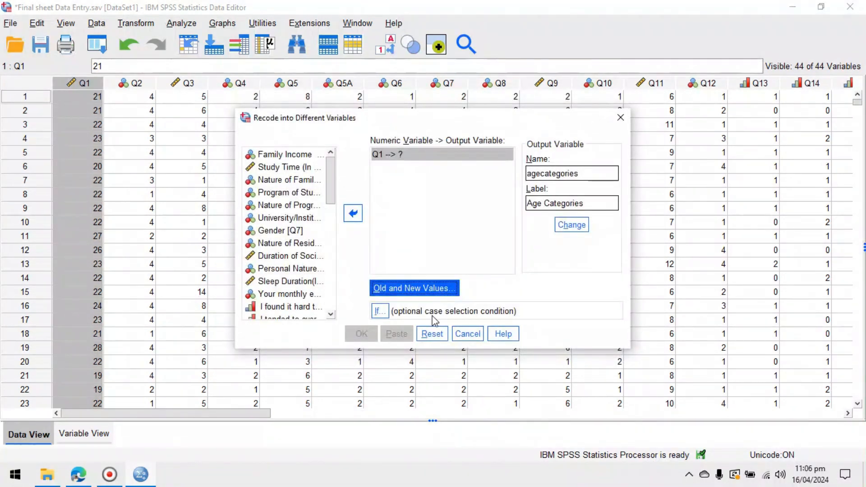
pyautogui.click(569, 233)
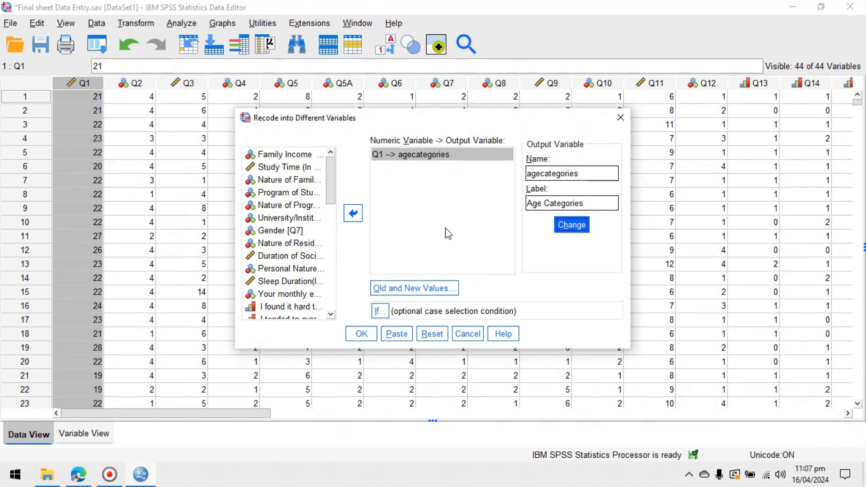
pyautogui.click(357, 339)
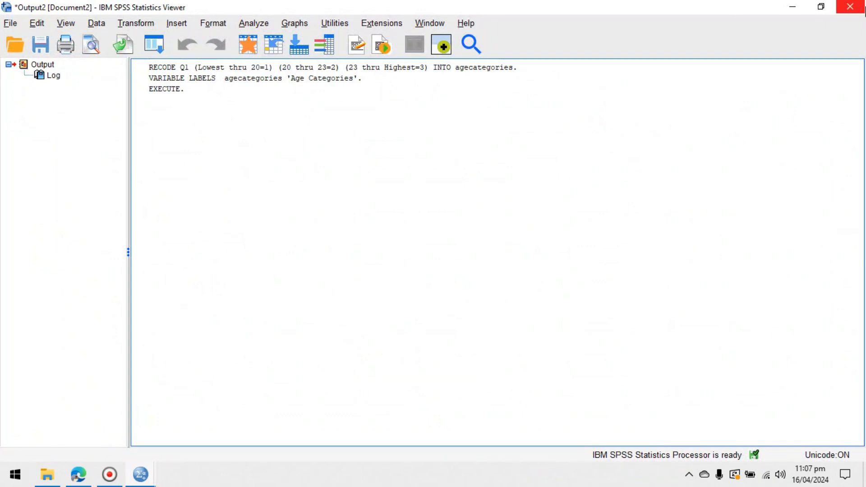
pyautogui.click(852, 10)
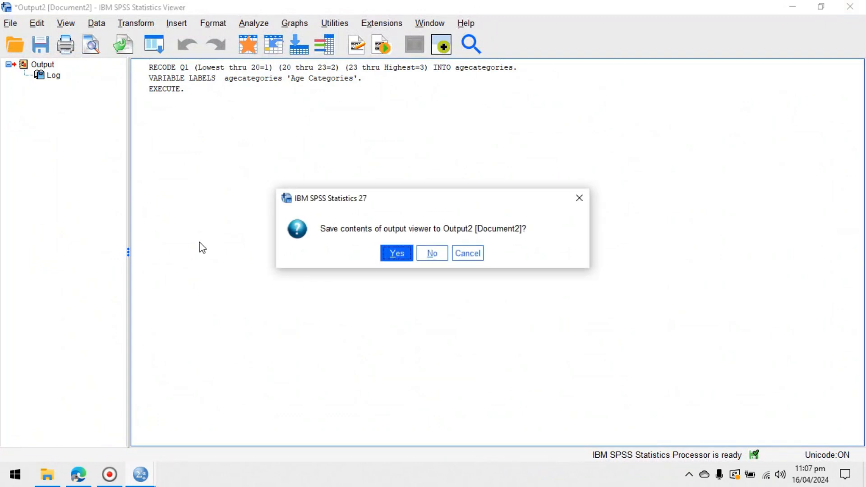
pyautogui.click(424, 260)
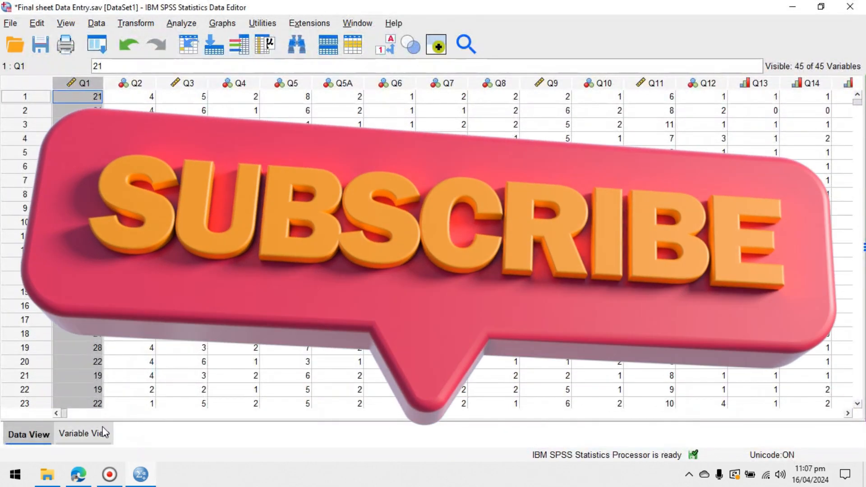
# Locate the new agecategories variable in the list of variable definitions and select its row.
pyautogui.click(84, 433)
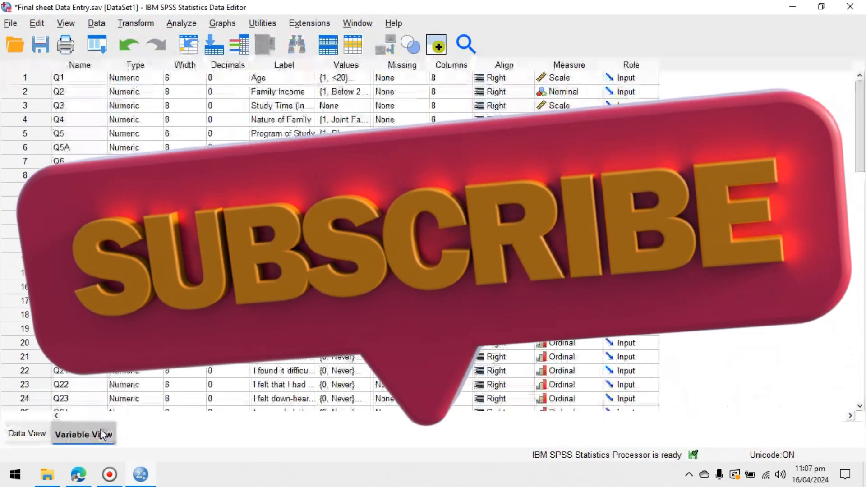
pyautogui.scroll(-9, 134, 179)
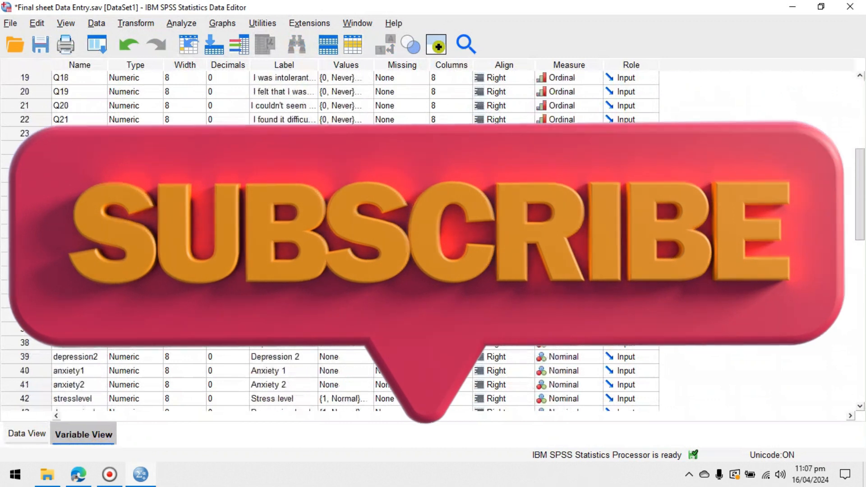
pyautogui.scroll(-1, 134, 179)
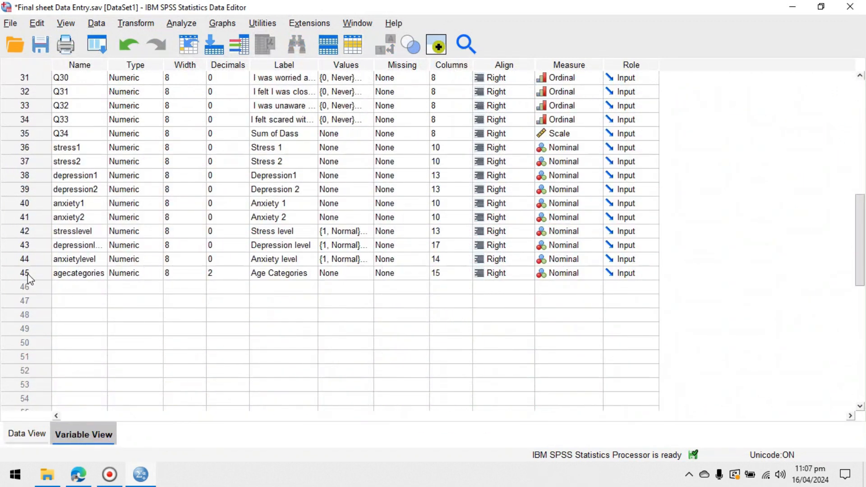
pyautogui.click(25, 274)
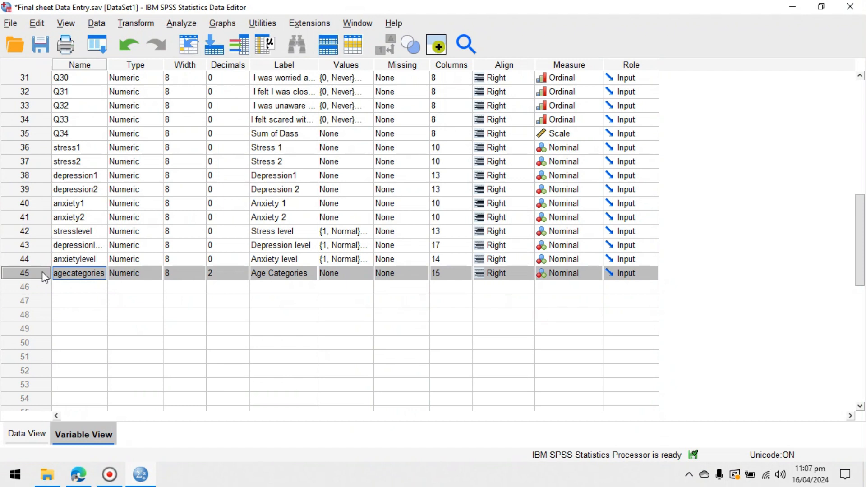
# Check the value labels defined for the Age variable (Q1) and close them without changes.
pyautogui.scroll(10, 42, 271)
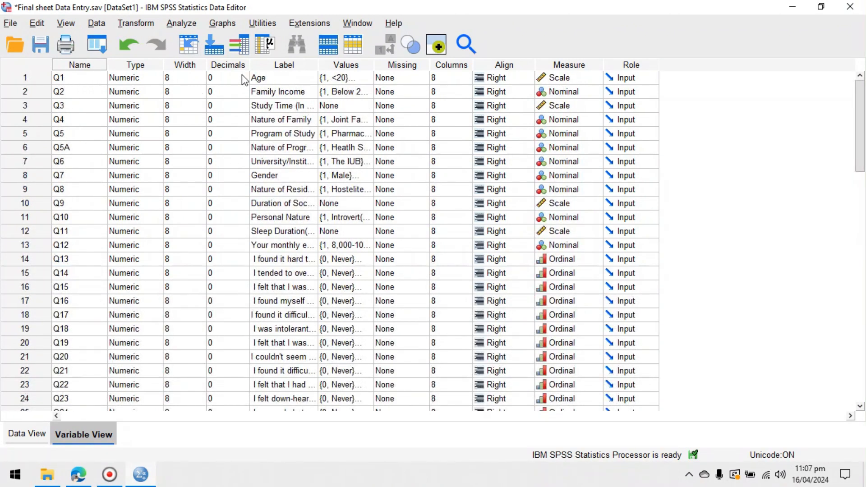
pyautogui.doubleClick(371, 79)
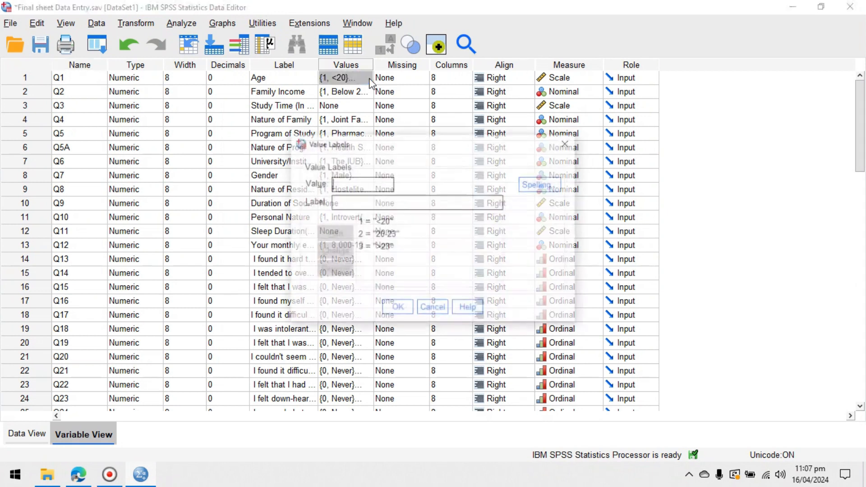
pyautogui.click(567, 144)
# Move the agecategories variable from the end of the variable list to directly below Q1.
pyautogui.scroll(-16, 111, 145)
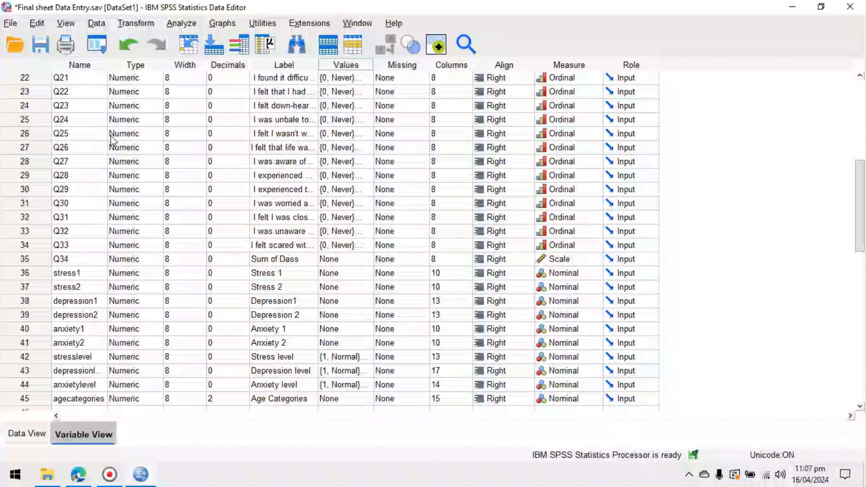
pyautogui.scroll(6, 8, 173)
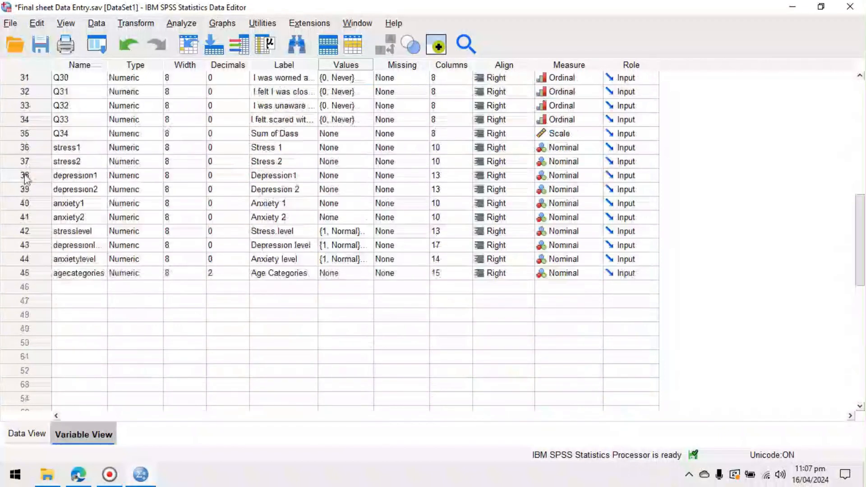
pyautogui.click(40, 269)
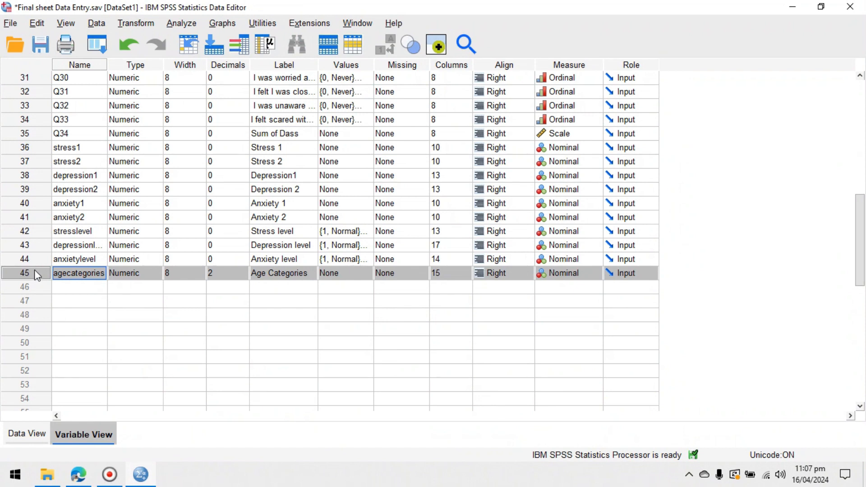
pyautogui.moveTo(37, 275); pyautogui.dragTo(42, 90)
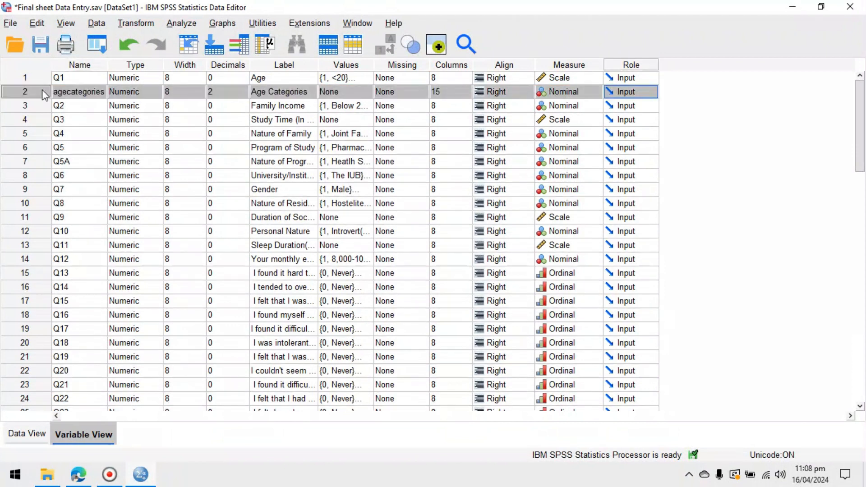
pyautogui.click(348, 90)
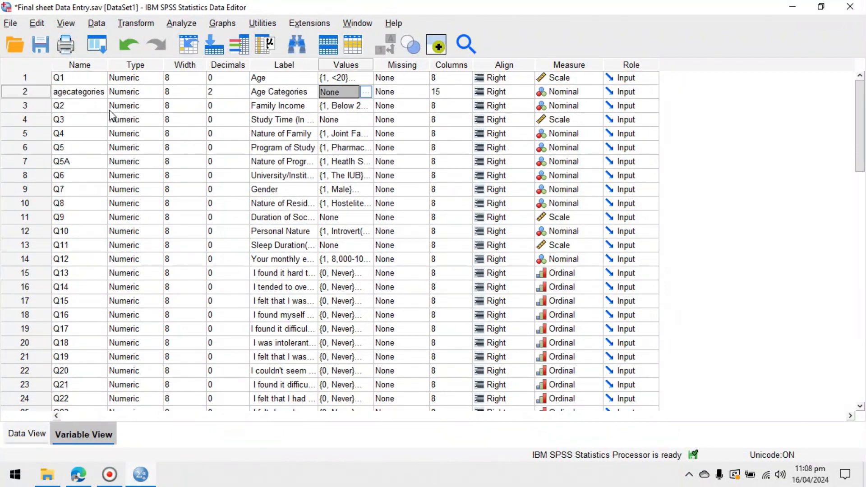
# Compare the recoded agecategories values with the original ages in Q1 across the data rows.
pyautogui.click(36, 435)
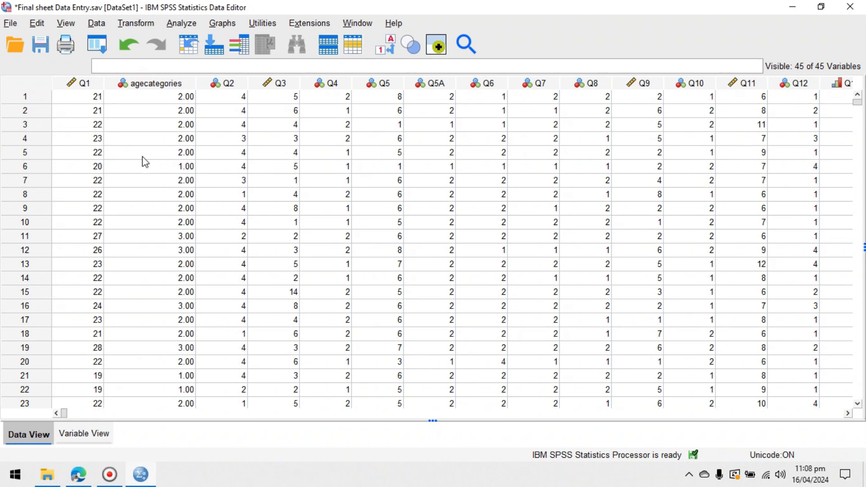
pyautogui.scroll(-1, 137, 167)
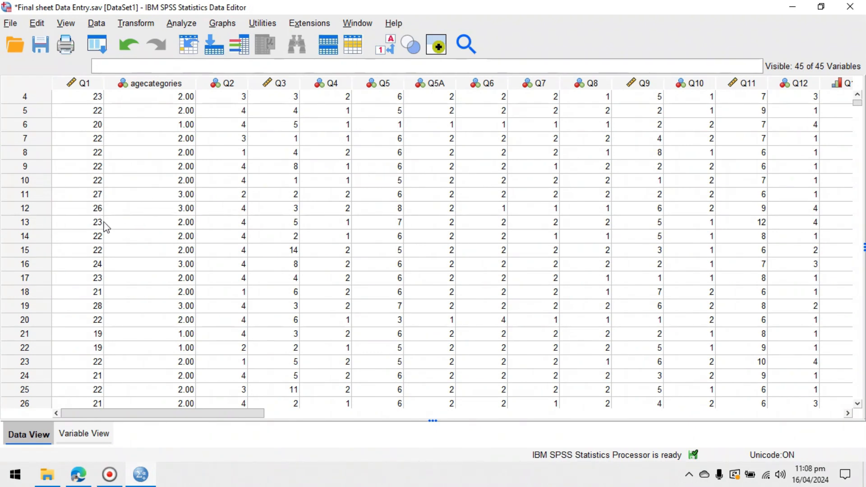
pyautogui.scroll(-3, 175, 267)
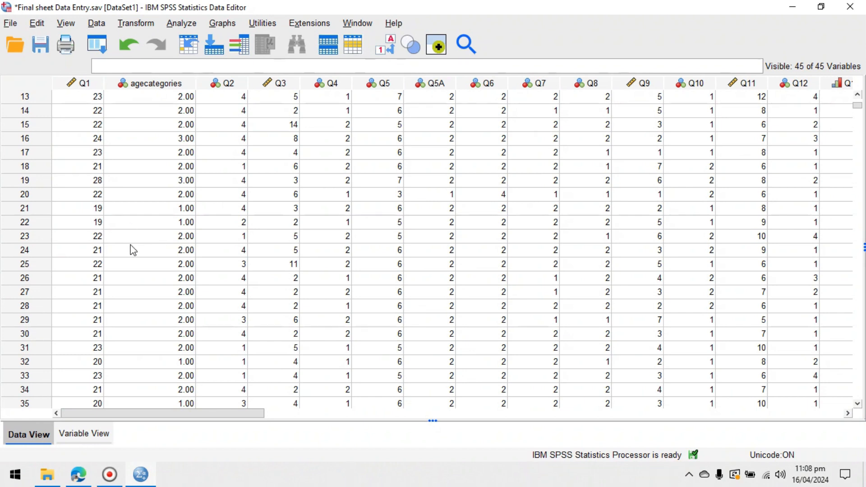
pyautogui.scroll(-3, 111, 282)
pyautogui.scroll(-5, 108, 283)
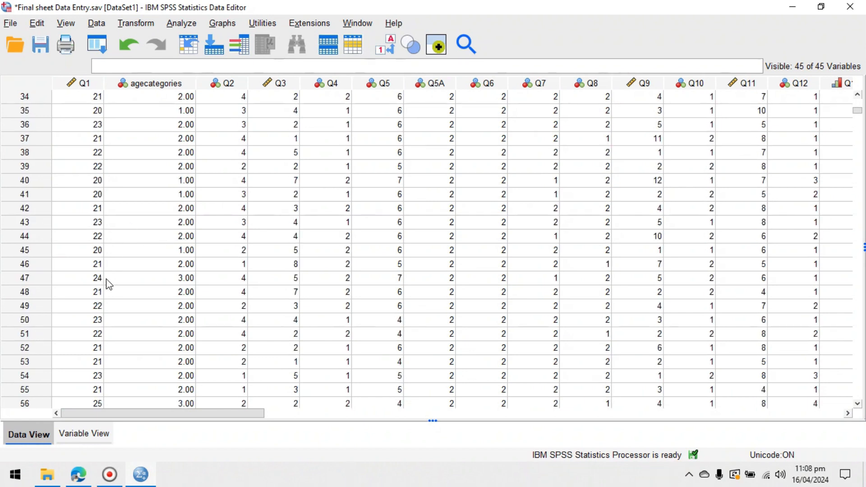
pyautogui.scroll(10, 115, 278)
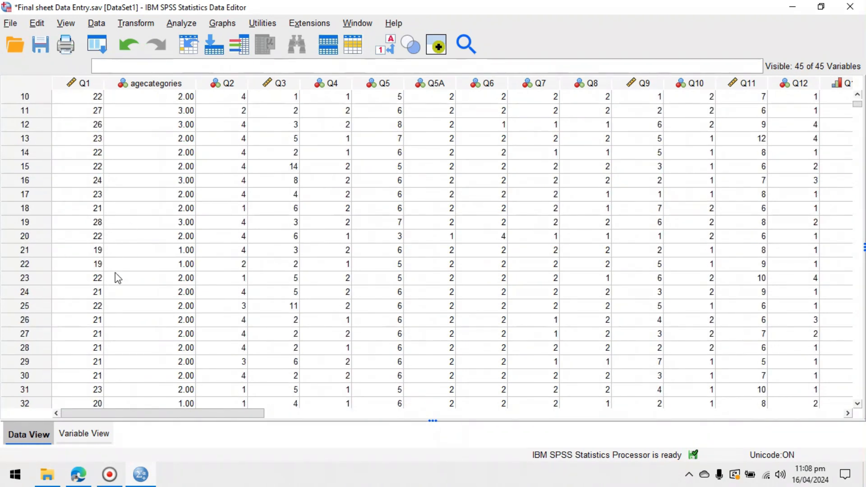
# Set the agecategories variable to 0 decimals and add the label <20 for its value 1.
pyautogui.click(85, 433)
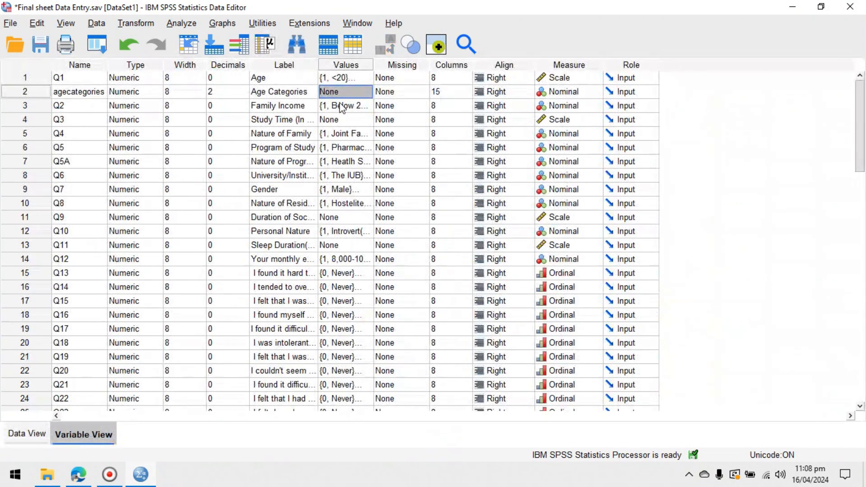
pyautogui.click(234, 94)
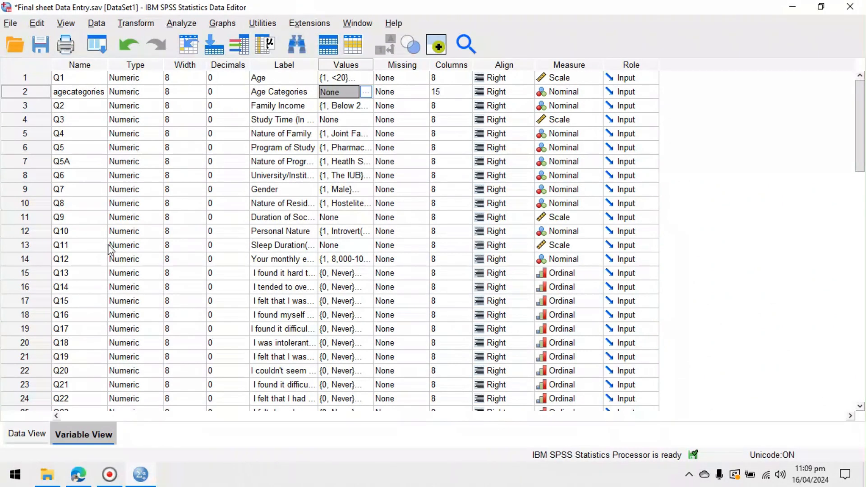
pyautogui.click(364, 96)
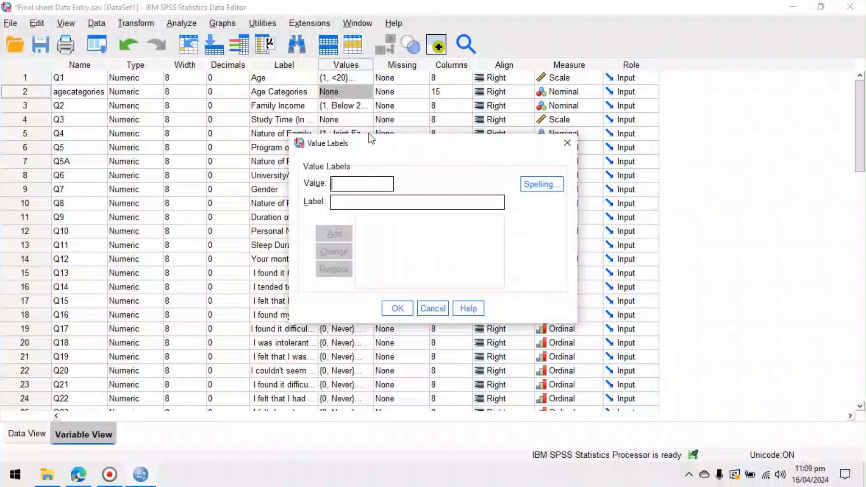
pyautogui.write('1<20')
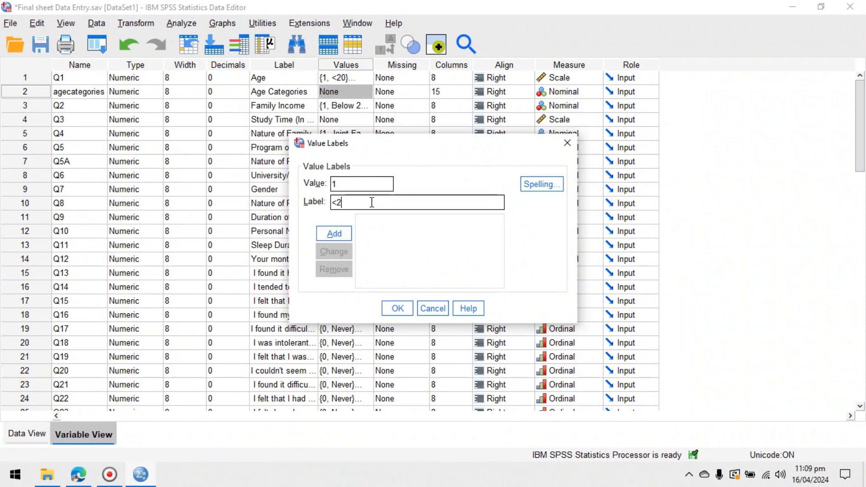
pyautogui.click(339, 229)
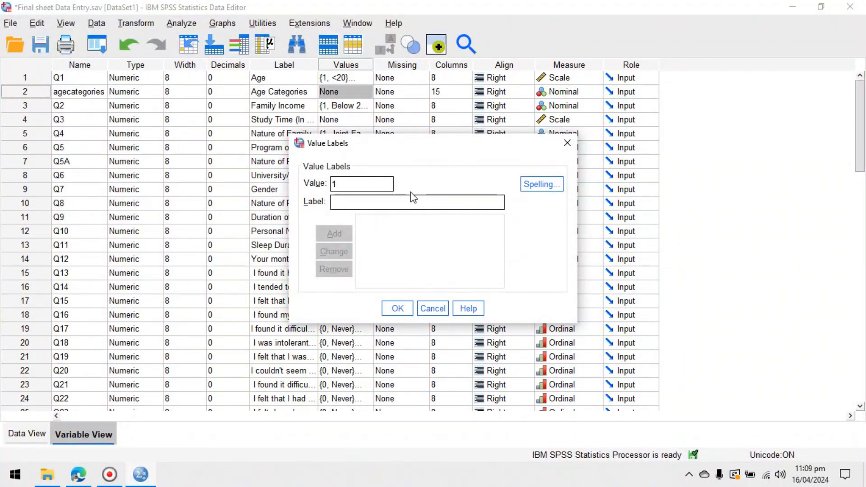
pyautogui.click(413, 196)
pyautogui.write(',,')
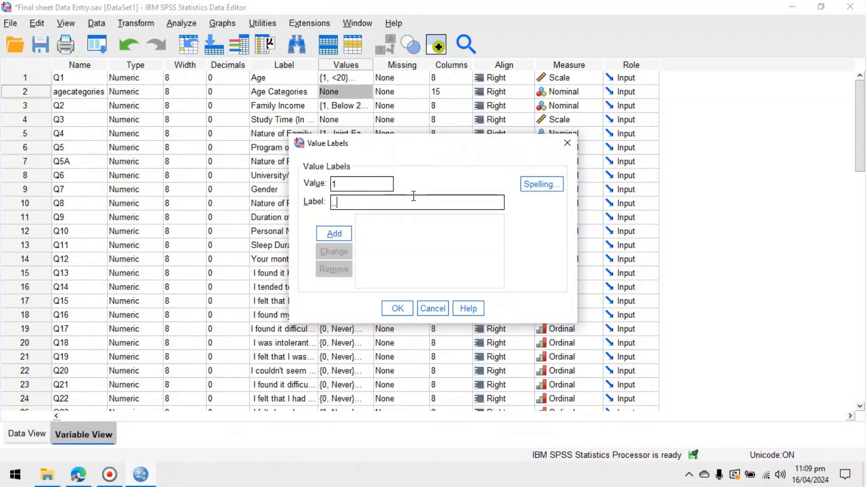
pyautogui.write('20')
pyautogui.write('<')
pyautogui.press('Return')
pyautogui.write('20-23')
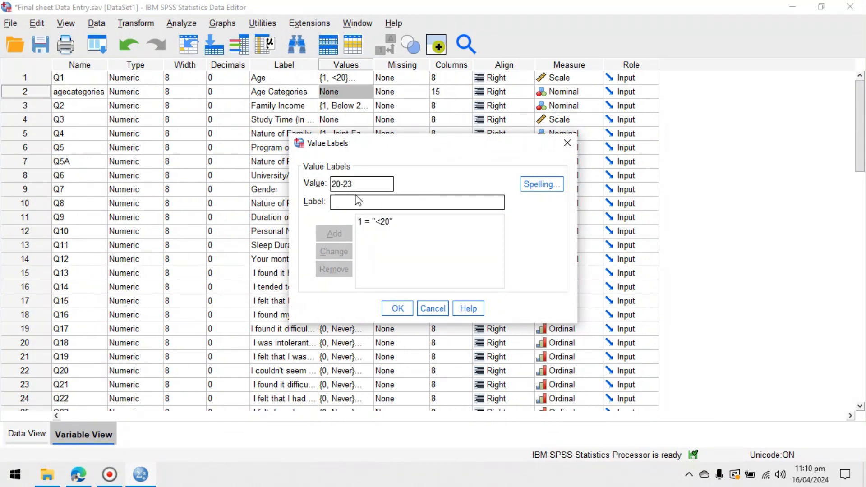
pyautogui.write('2')
pyautogui.click(348, 187)
pyautogui.write('_')
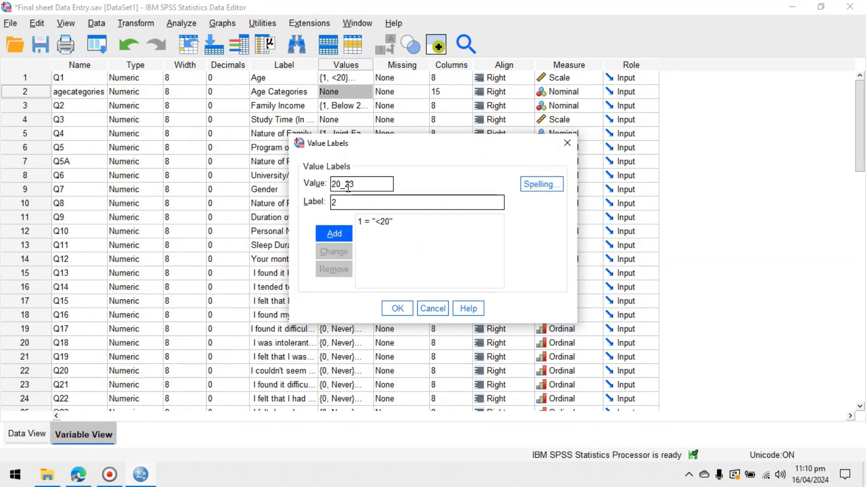
pyautogui.press('BackSpace')
pyautogui.write('-')
pyautogui.moveTo(353, 188); pyautogui.dragTo(314, 207)
pyautogui.press('BackSpace')
pyautogui.press('BackSpace')
pyautogui.click(338, 187)
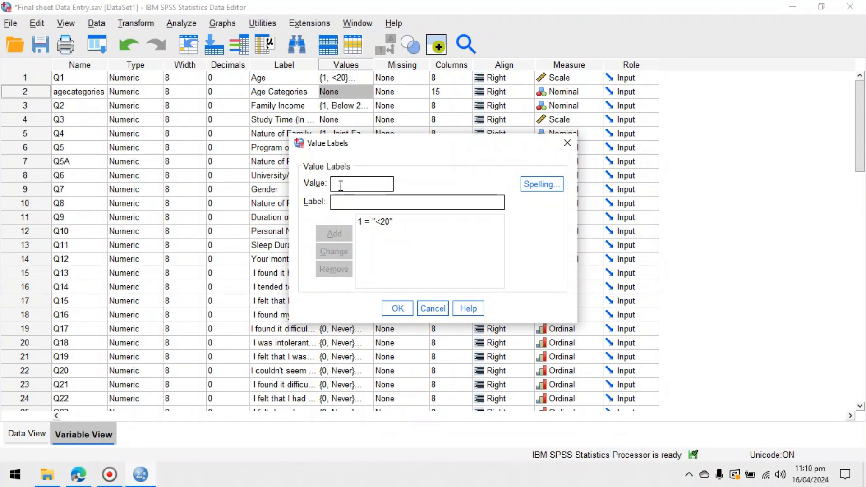
# Add the label 20-23 for value 2 of the agecategories variable.
pyautogui.write('2')
pyautogui.click(359, 202)
pyautogui.write('2')
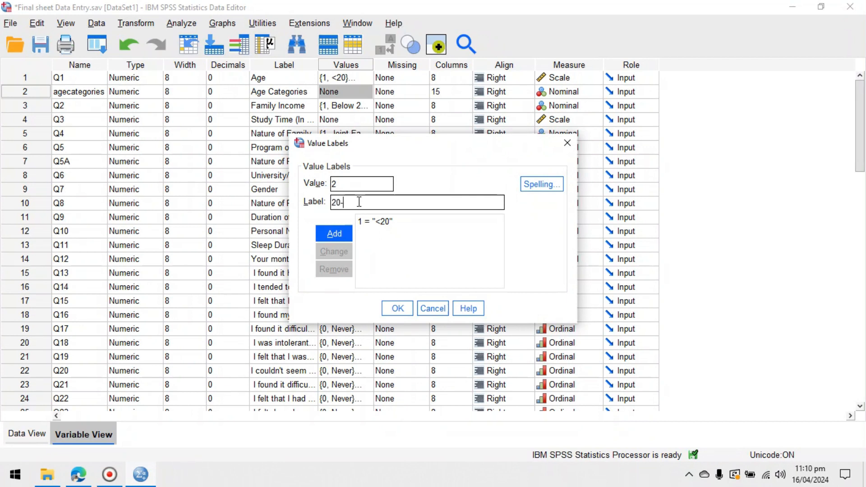
pyautogui.write('0-23')
pyautogui.press('Return')
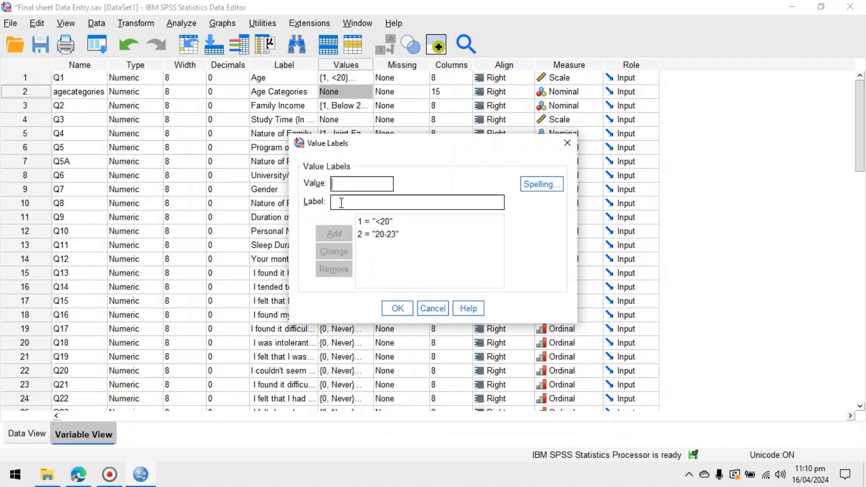
# Add the label >23 for value 3 of agecategories and apply the value labels.
pyautogui.write('3')
pyautogui.click(350, 202)
pyautogui.write('>')
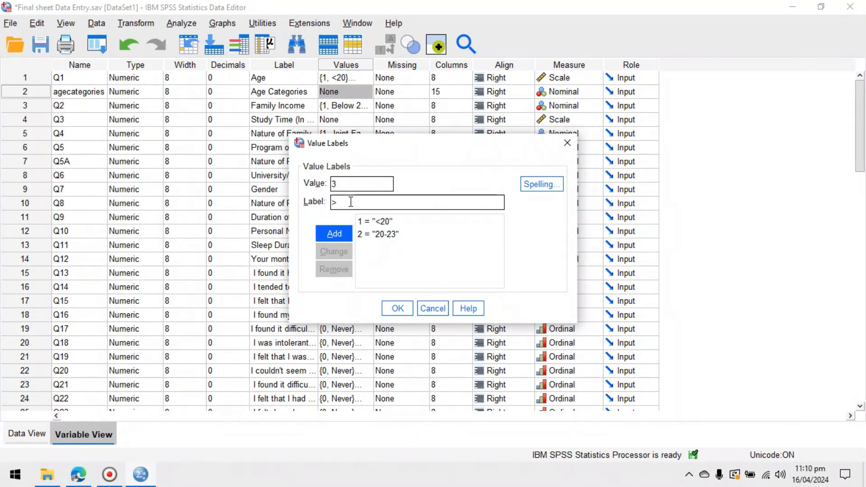
pyautogui.click(334, 233)
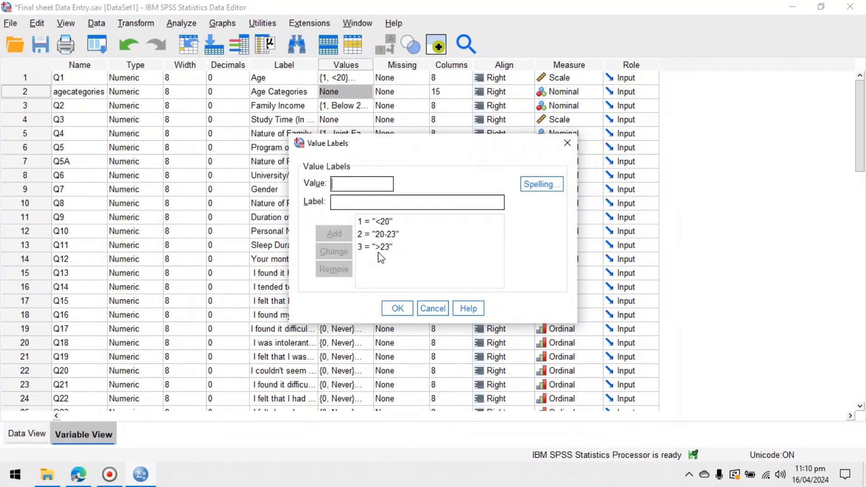
pyautogui.click(395, 309)
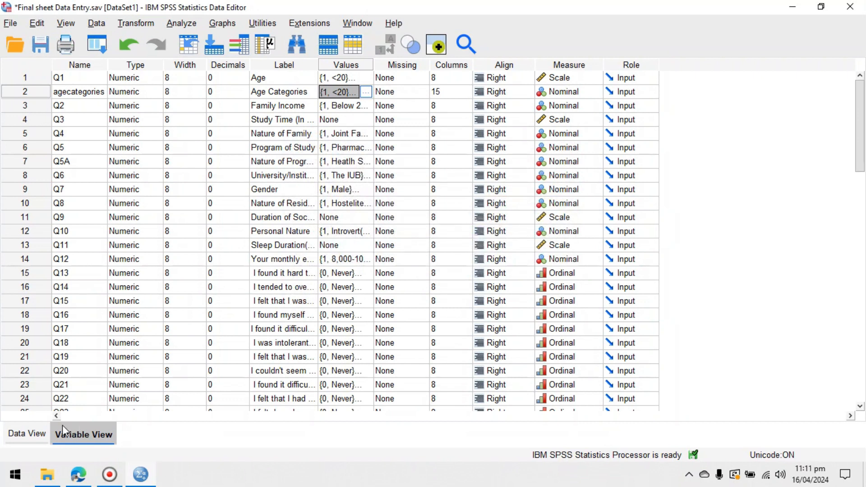
# Check the agecategories codes without decimals beside the original ages in Q1, selecting each column in turn.
pyautogui.click(37, 434)
pyautogui.scroll(2, 125, 149)
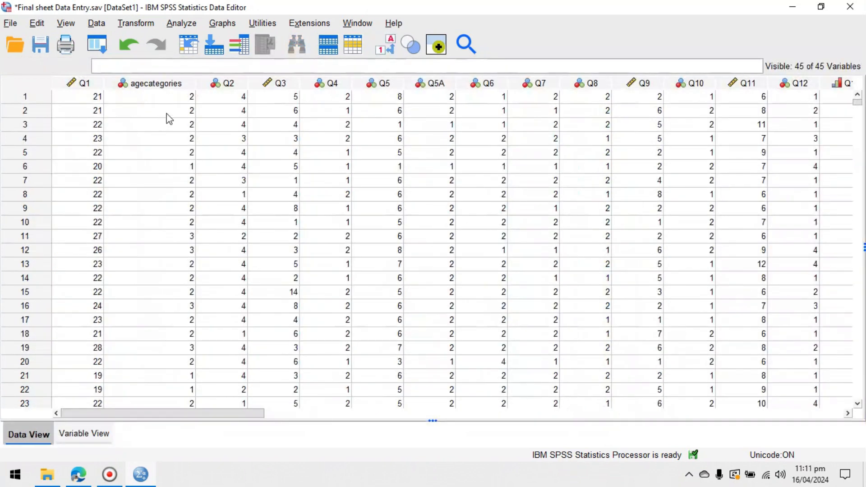
pyautogui.click(79, 83)
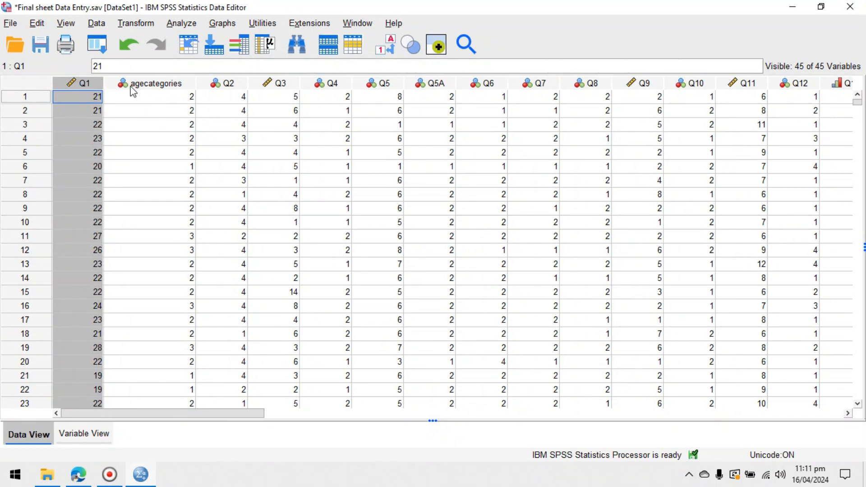
pyautogui.click(159, 86)
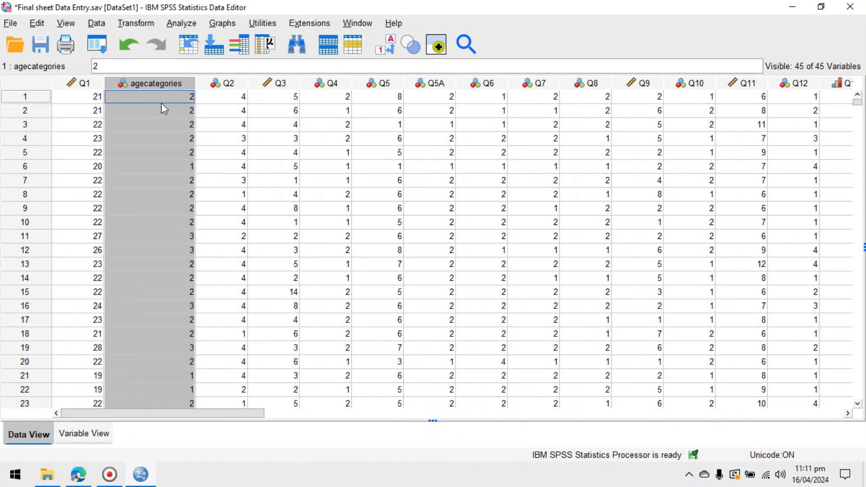
# Compare the value labels defined for Age (Q1) with those of agecategories, closing both without changes.
pyautogui.click(104, 439)
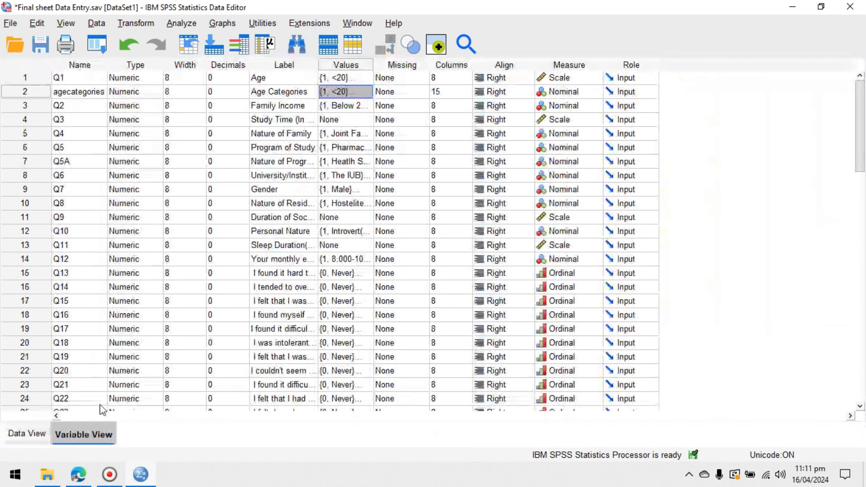
pyautogui.click(41, 94)
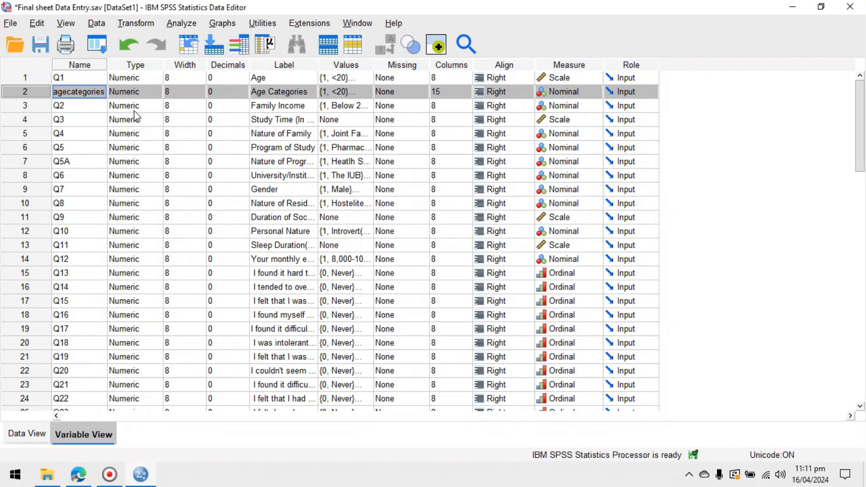
pyautogui.click(123, 24)
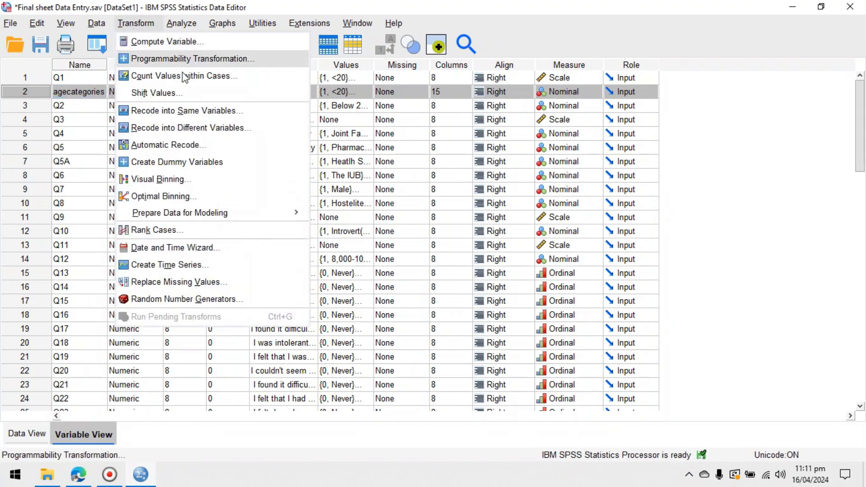
pyautogui.click(348, 77)
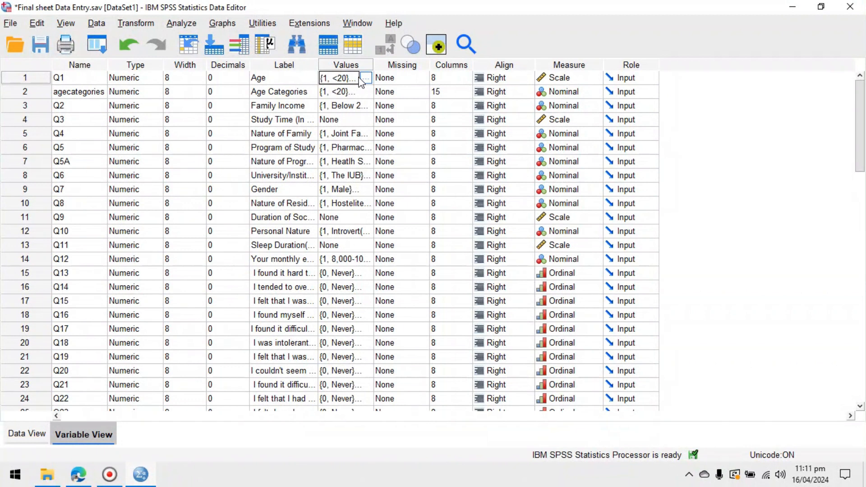
pyautogui.click(366, 78)
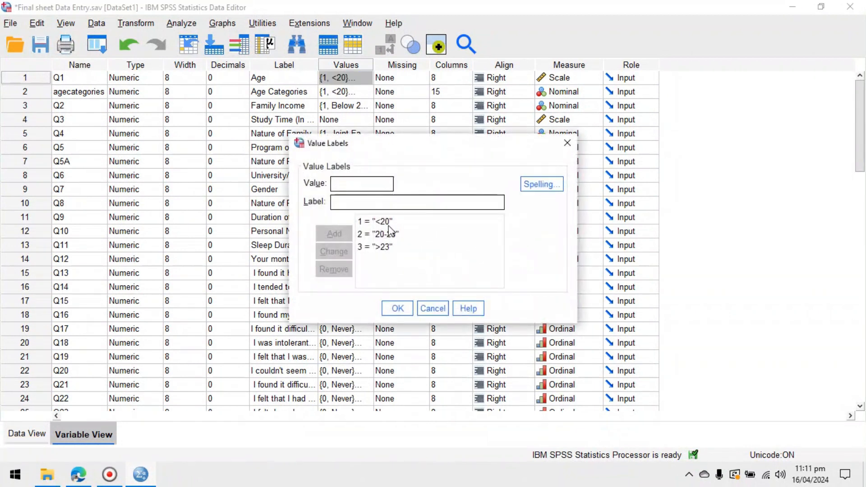
pyautogui.click(568, 143)
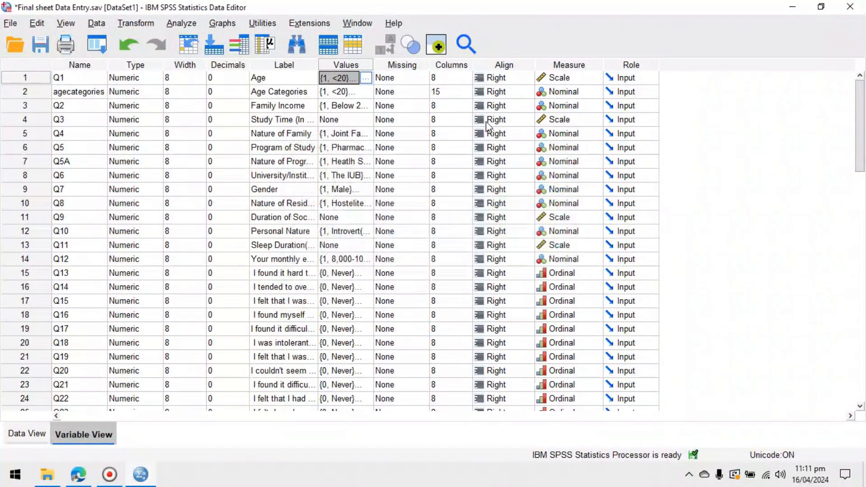
pyautogui.click(360, 93)
pyautogui.click(366, 92)
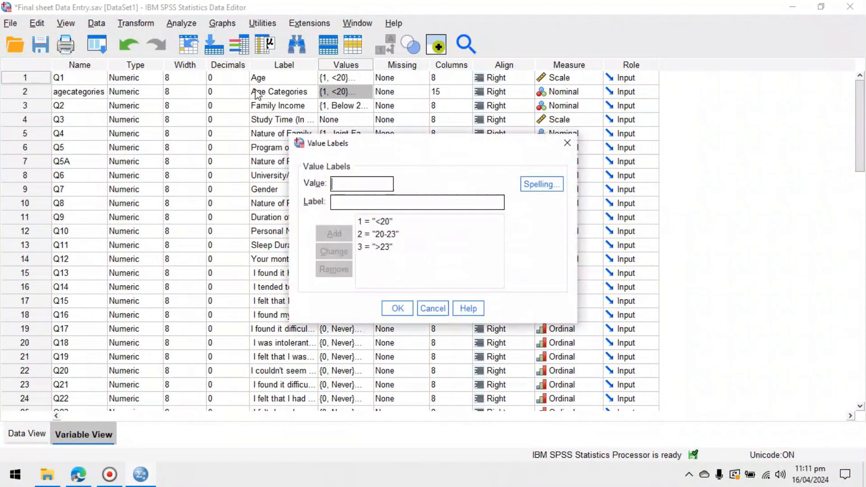
pyautogui.click(567, 143)
# Review the ages and their categories further down the data rows, then highlight the Q1 and agecategories columns.
pyautogui.click(32, 432)
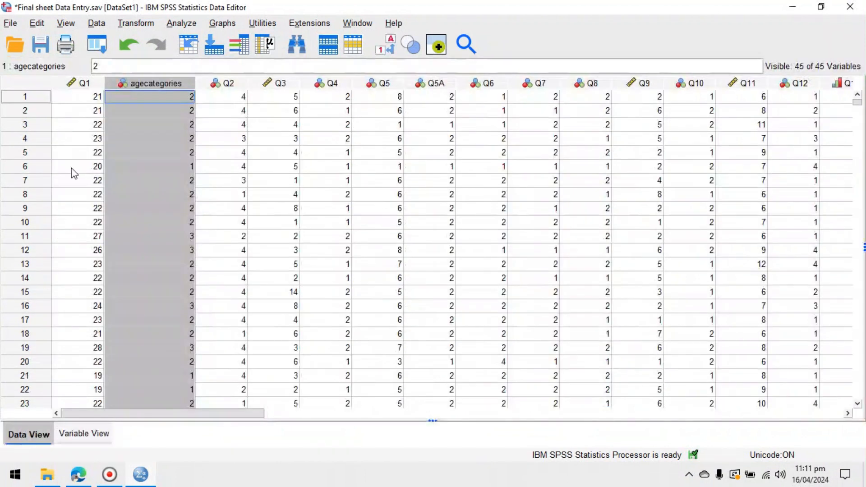
pyautogui.scroll(-12, 91, 110)
pyautogui.scroll(1, 92, 106)
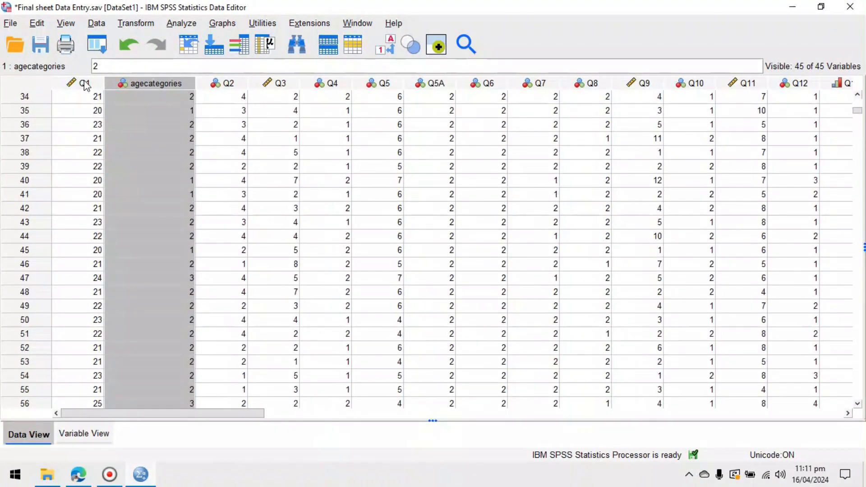
pyautogui.click(85, 84)
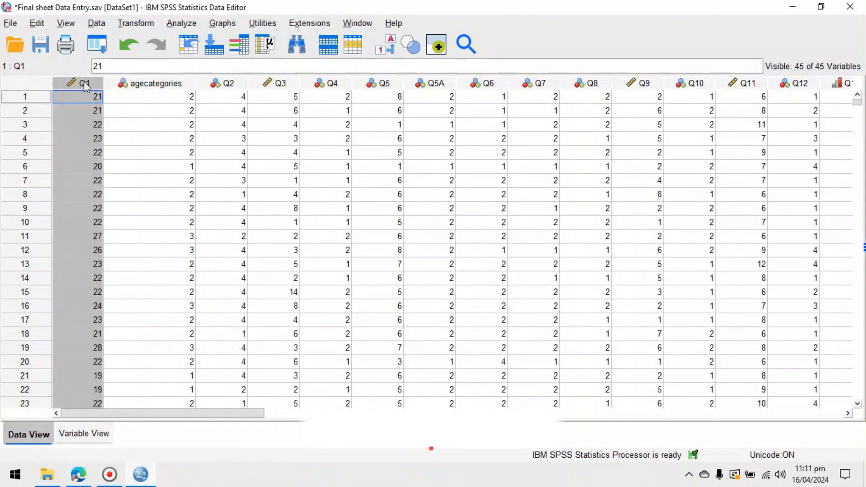
pyautogui.click(183, 85)
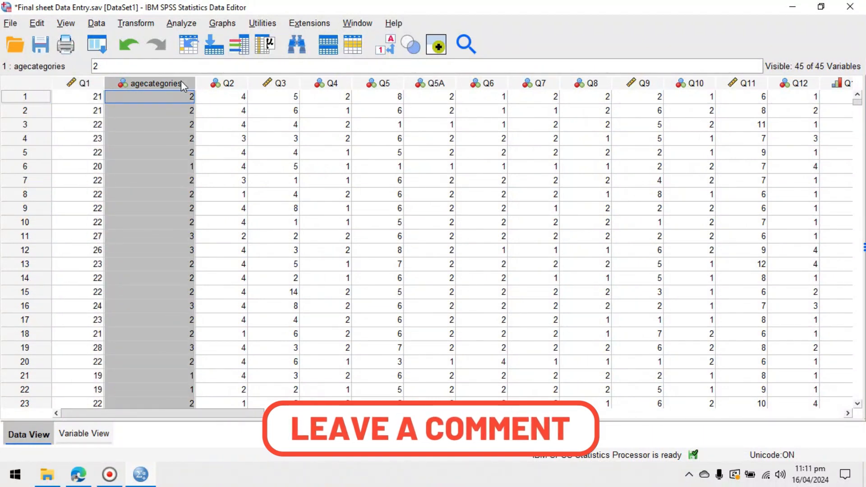